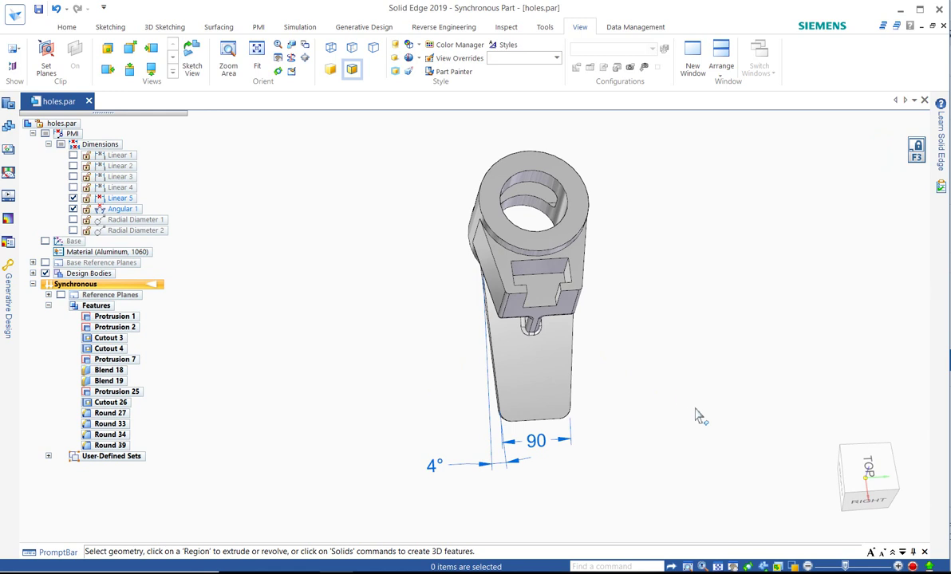
Show the base coordinate system and frame the free end of the tapered plate.
{"action": "middle_click_drag", "start_coordinate": [654, 388], "coordinate": [635, 271]}
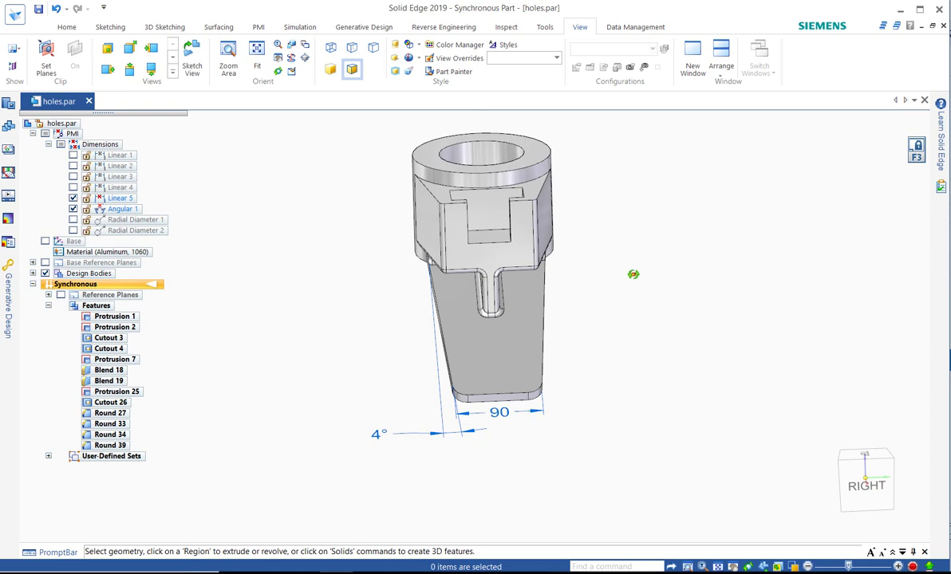
{"action": "left_click", "coordinate": [44, 240]}
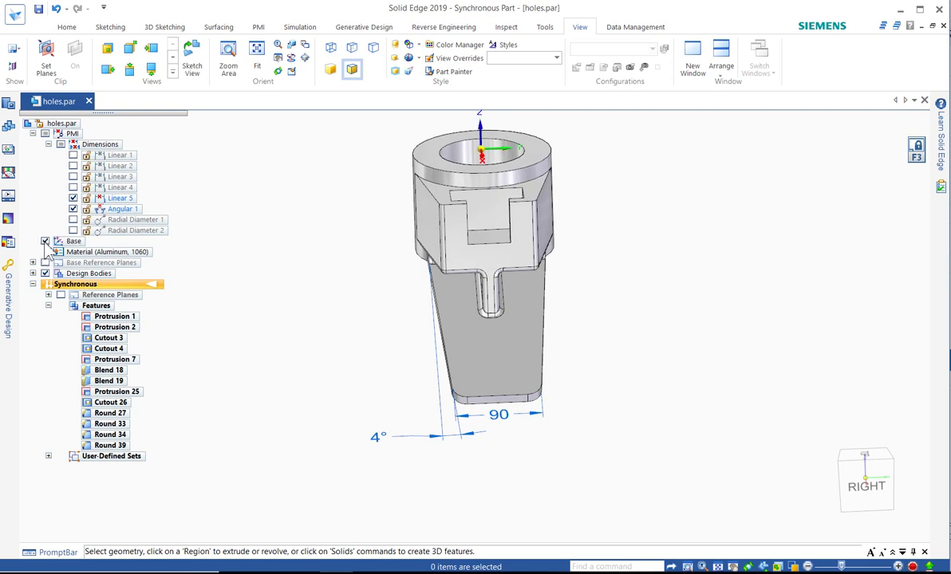
{"action": "middle_click_drag", "start_coordinate": [305, 261], "coordinate": [308, 284]}
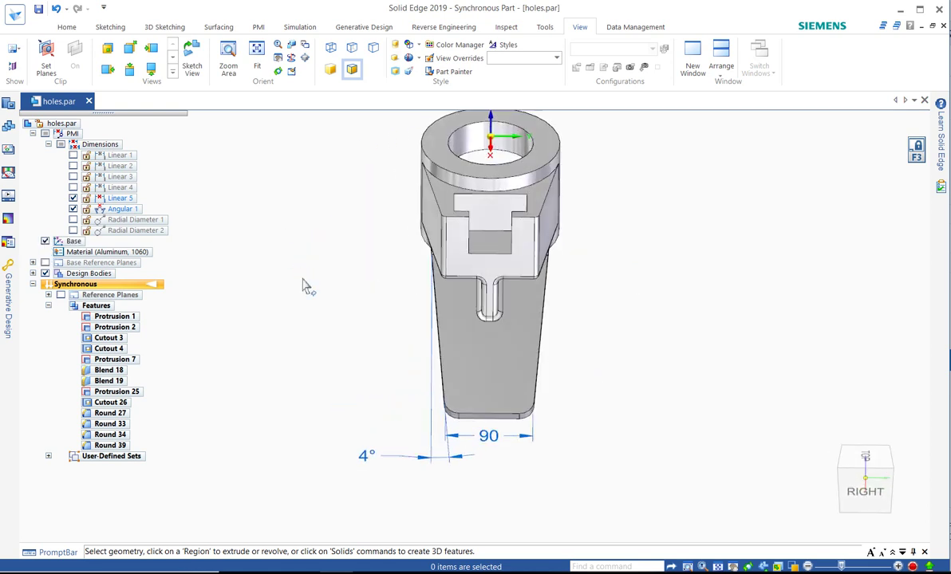
{"action": "scroll", "coordinate": [510, 401], "scroll_direction": "up", "scroll_amount": 2}
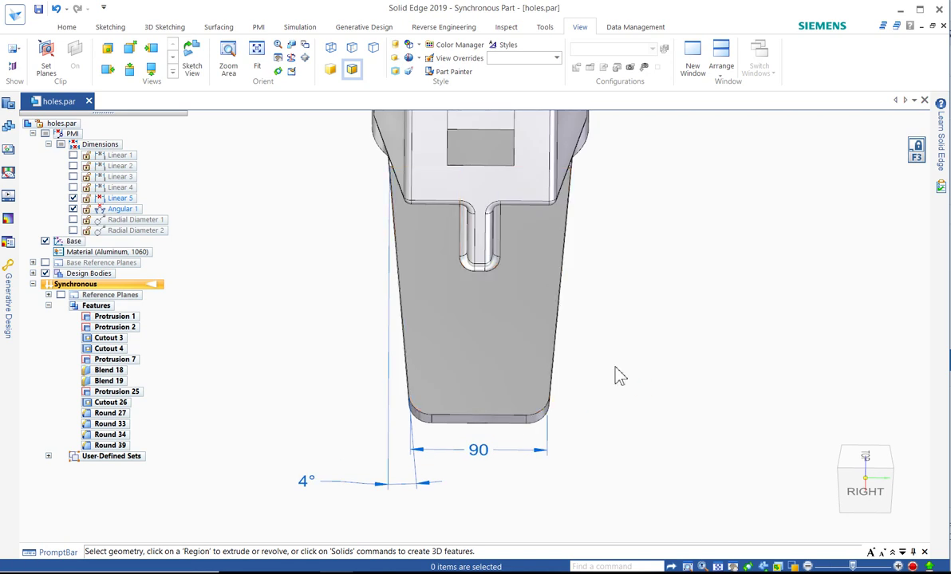
Start the Hole command and lock hole placement to the tapered plate's upper face.
{"action": "right_click_drag", "start_coordinate": [614, 369], "coordinate": [655, 423]}
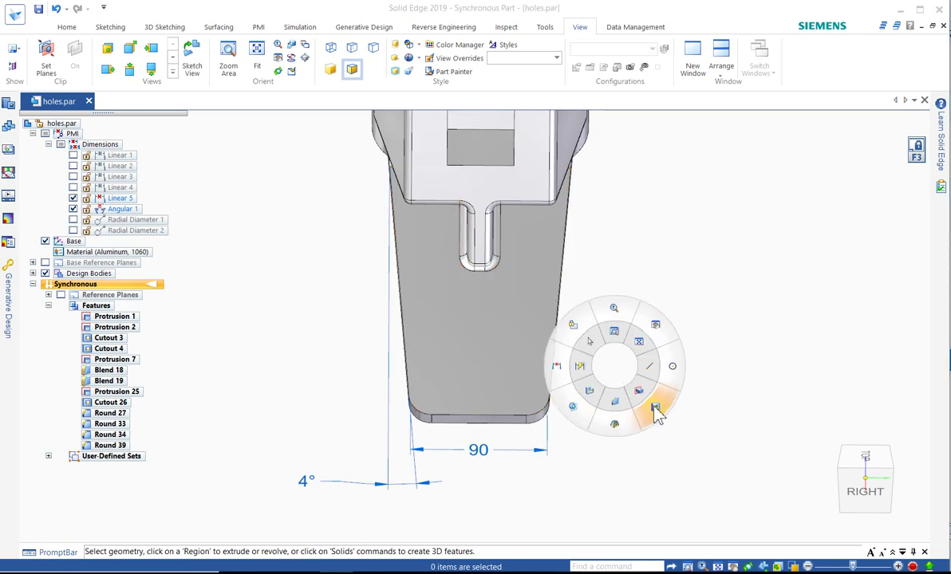
{"action": "left_click", "coordinate": [655, 410]}
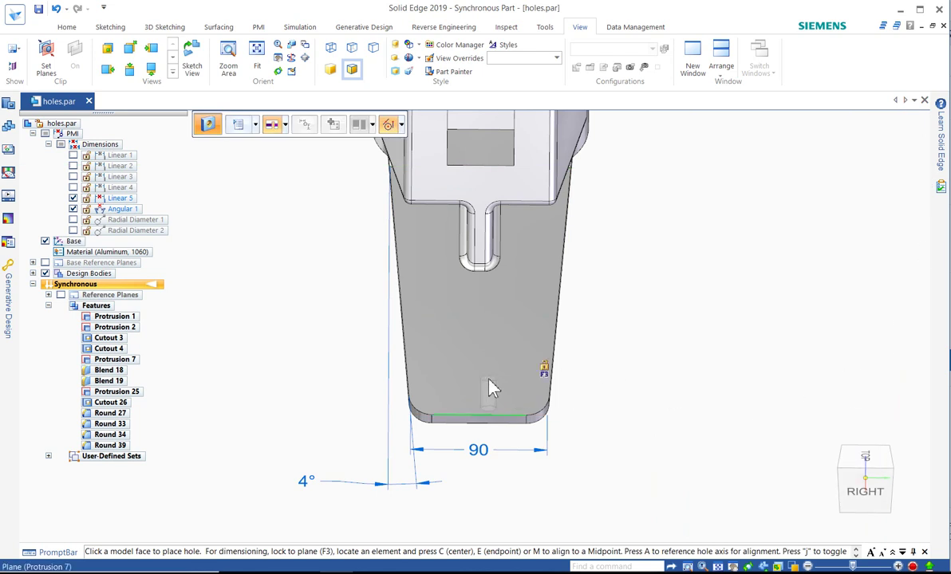
{"action": "middle_click_drag", "start_coordinate": [607, 371], "coordinate": [732, 355]}
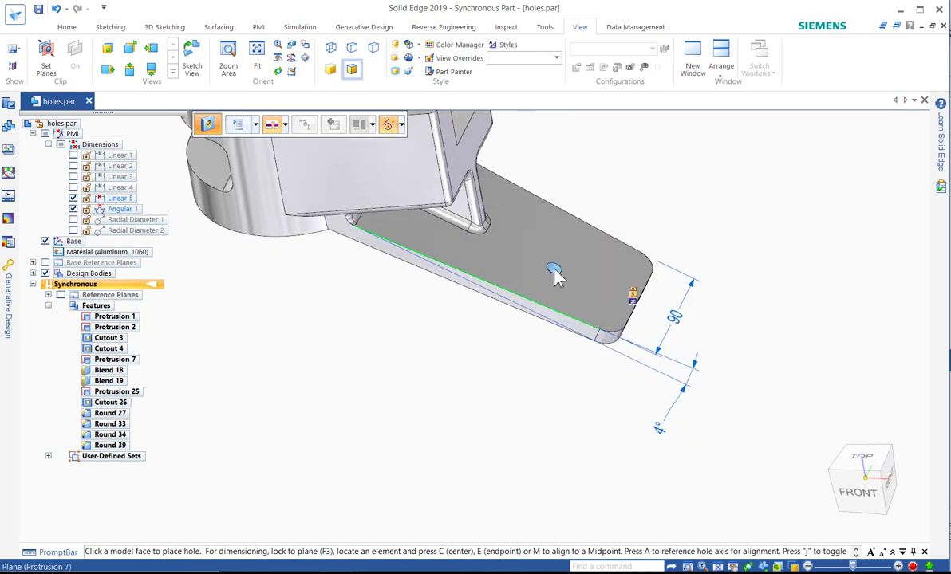
{"action": "scroll", "coordinate": [590, 270], "scroll_direction": "up", "scroll_amount": 5}
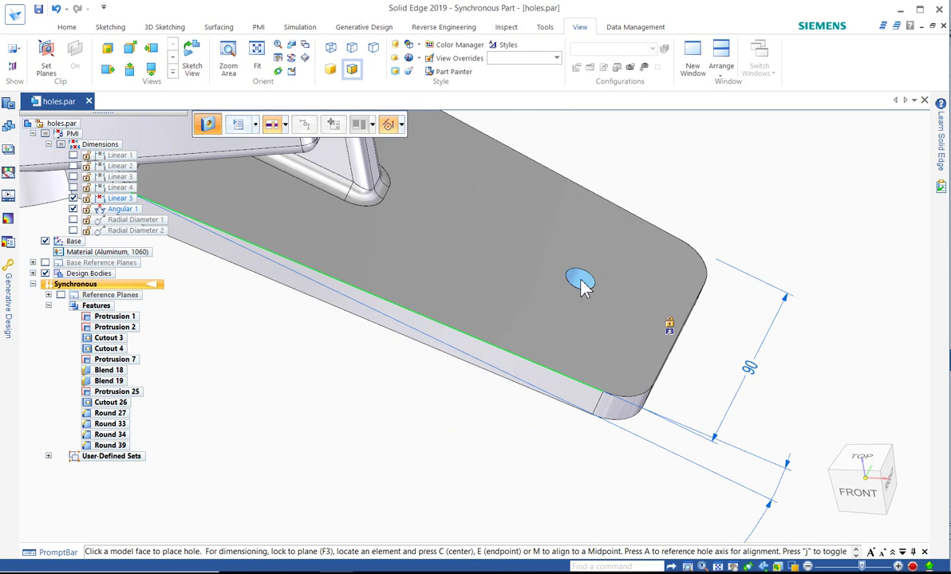
{"action": "key", "text": "n"}
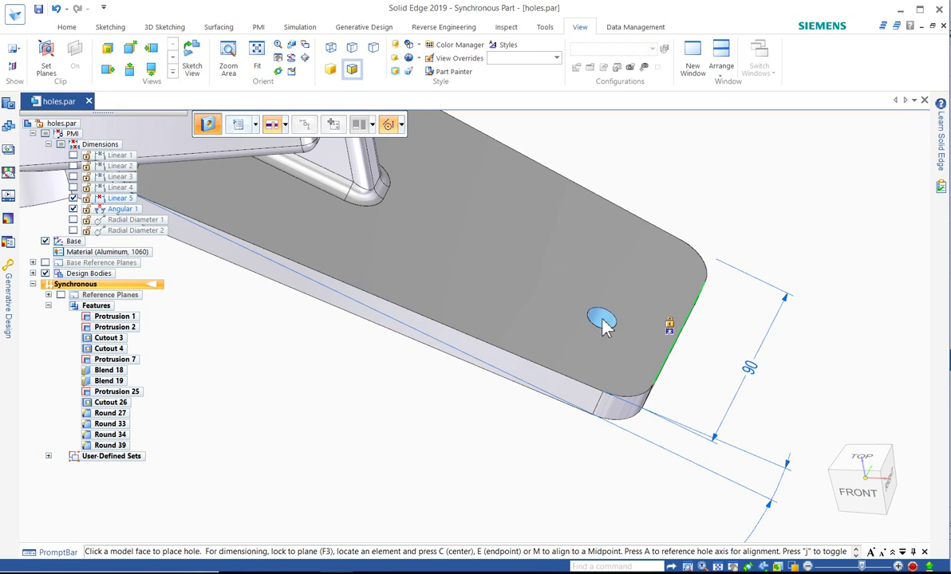
{"action": "key", "text": "F3"}
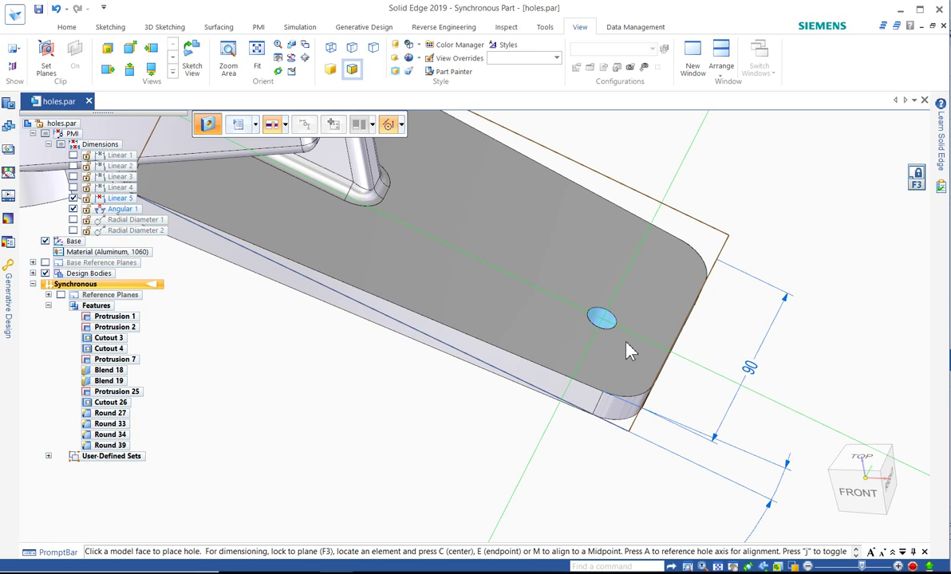
{"action": "key", "text": "ctrl+h"}
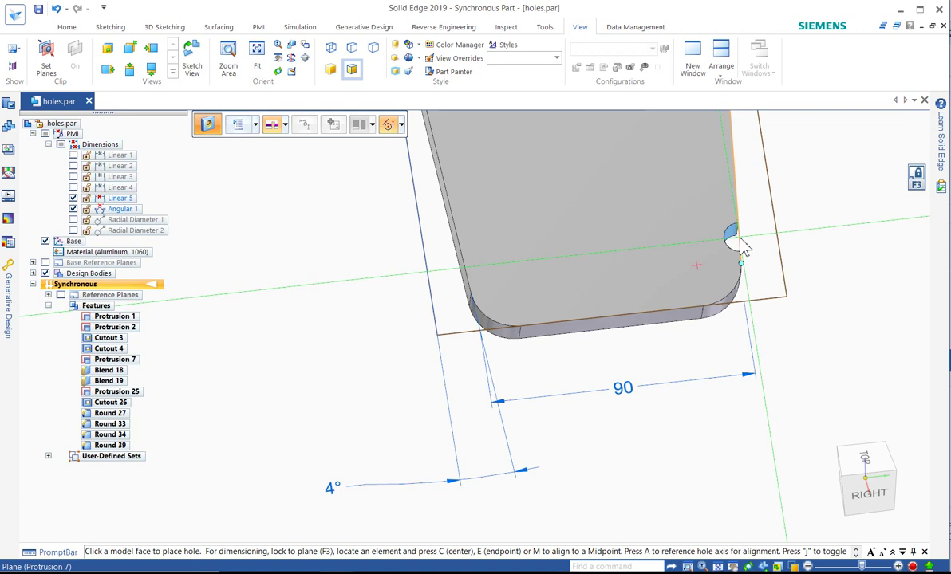
Place the first hole near the plate's rounded corner, 20 mm from the slanted side edge and 20 mm from the end edge.
{"action": "key", "text": "e"}
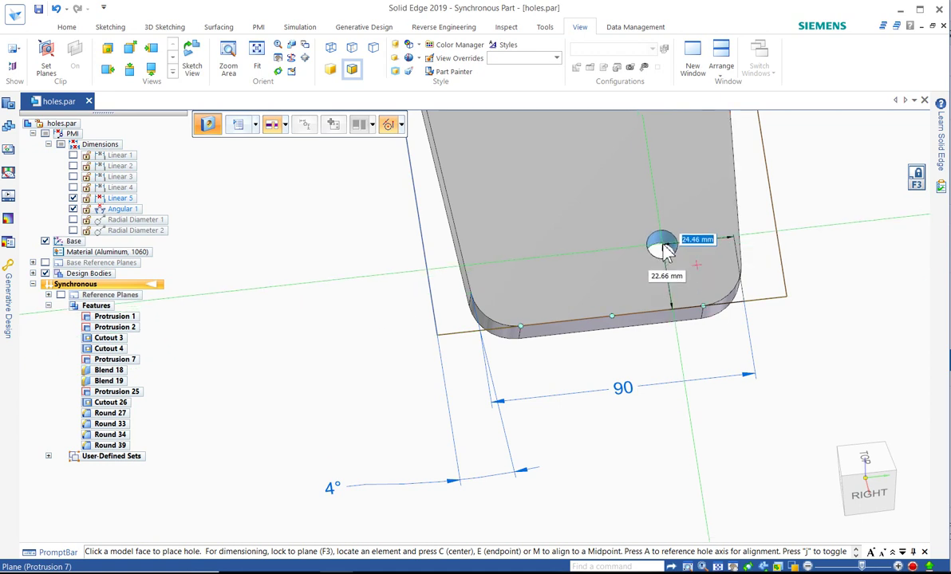
{"action": "scroll", "coordinate": [663, 253], "scroll_direction": "up", "scroll_amount": 2}
{"action": "scroll", "coordinate": [668, 252], "scroll_direction": "up", "scroll_amount": 2}
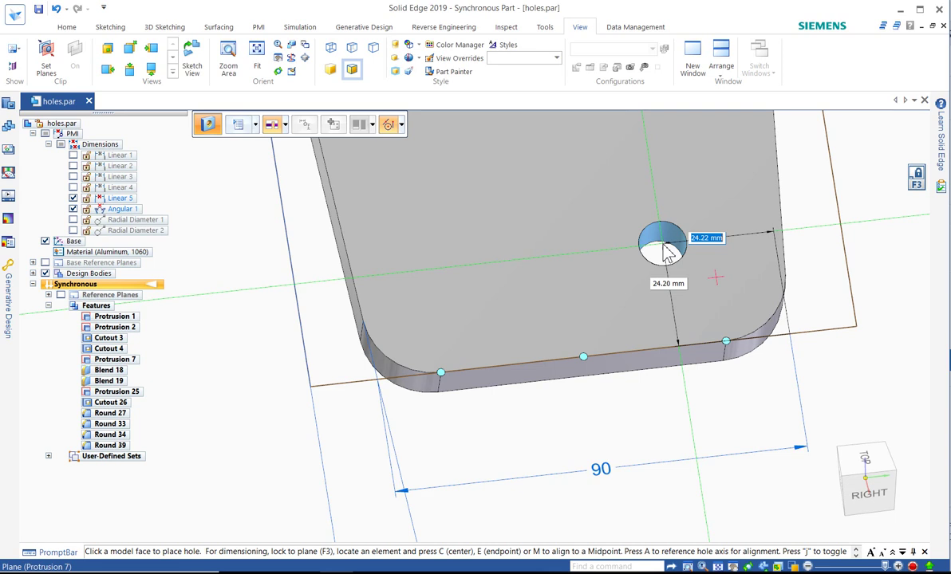
{"action": "key", "text": "j"}
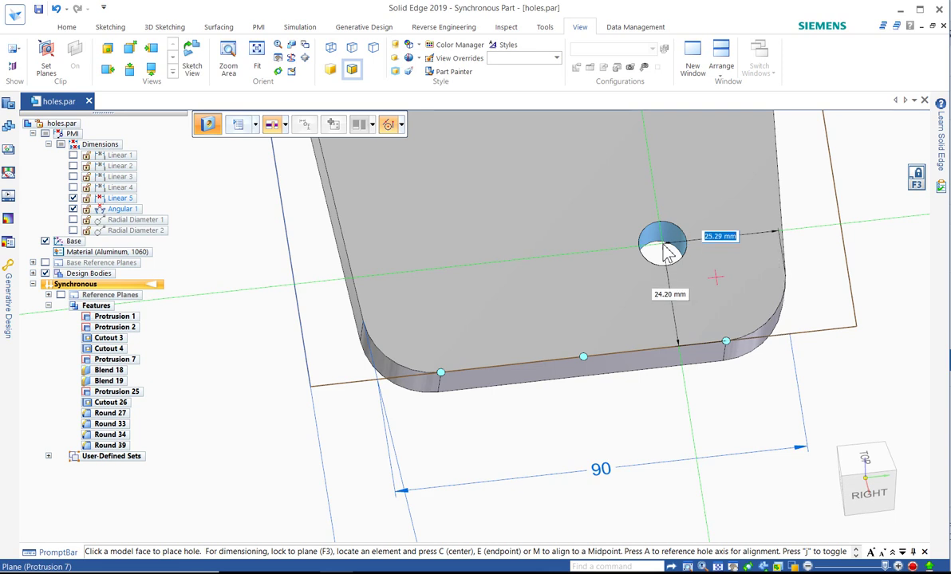
{"action": "key", "text": "j"}
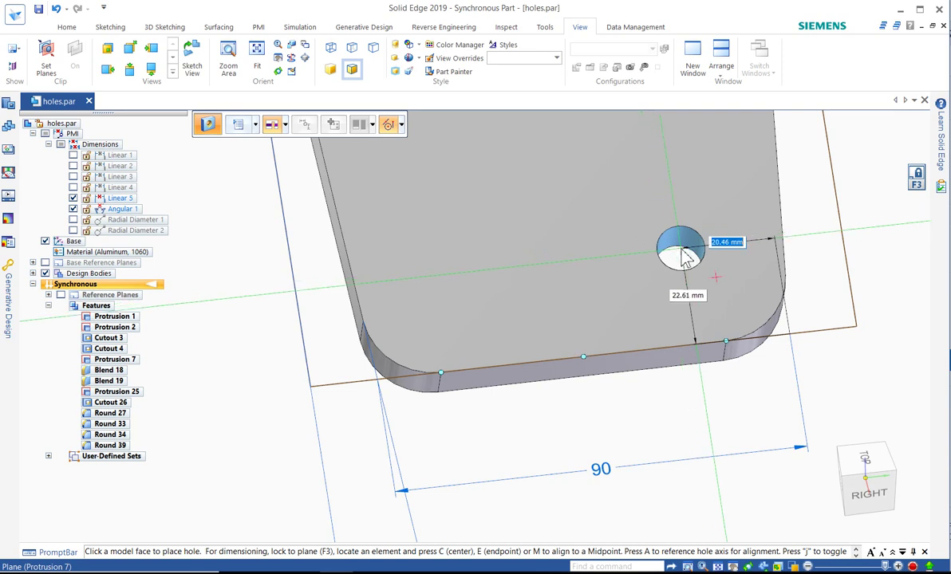
{"action": "type", "text": "20"}
{"action": "key", "text": "Tab"}
{"action": "type", "text": "20"}
{"action": "key", "text": "Tab"}
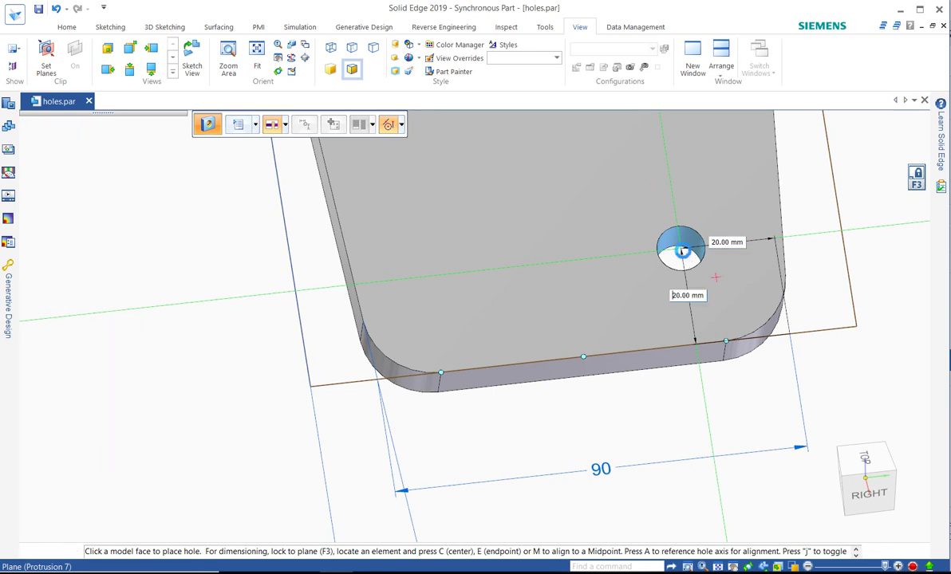
{"action": "left_click", "coordinate": [683, 255]}
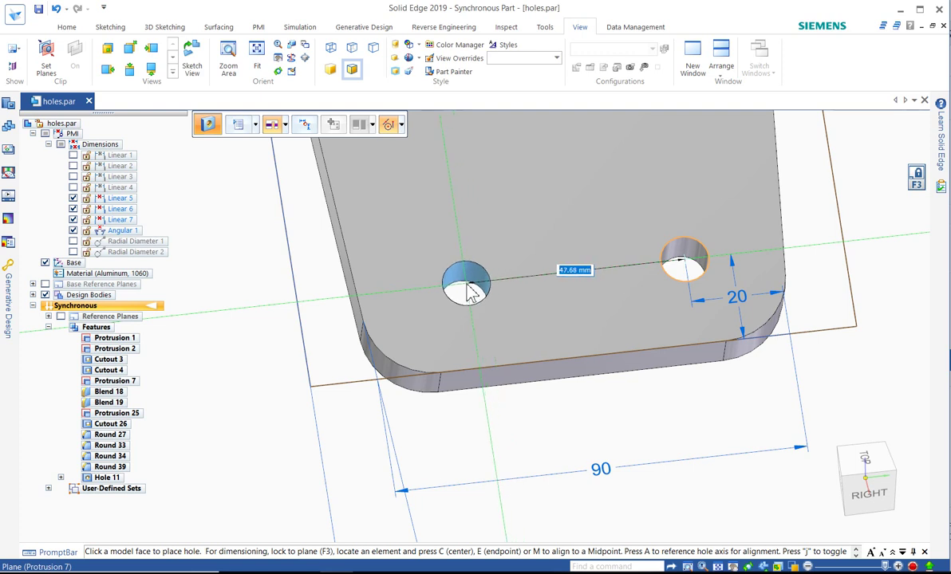
Place a second hole 50 mm from the first, aligned with it along the plate's end edge.
{"action": "type", "text": "50"}
{"action": "key", "text": "Return"}
{"action": "left_click", "coordinate": [464, 285]}
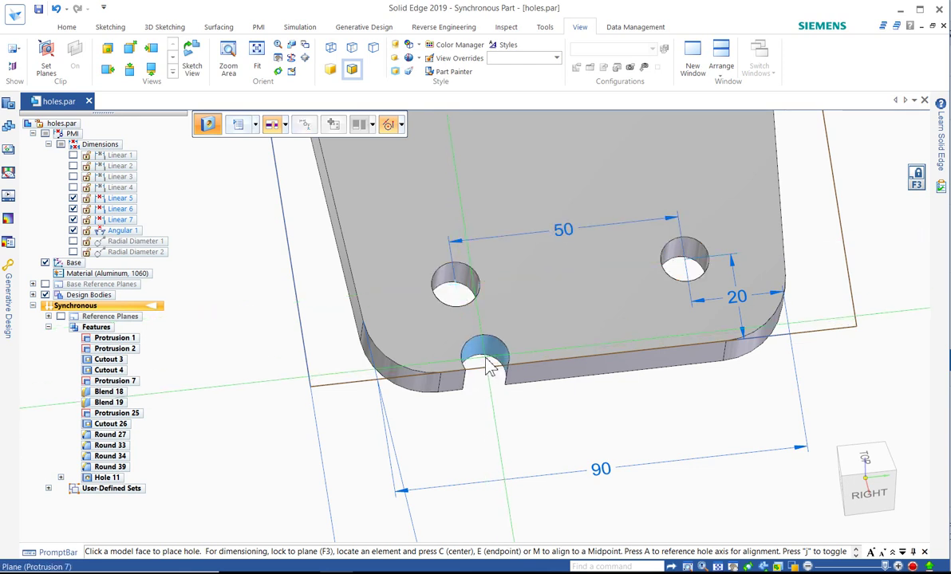
Place a third hole 50 mm from the first hole's center, aligned with it along the plate's length.
{"action": "scroll", "coordinate": [486, 360], "scroll_direction": "down", "scroll_amount": 4}
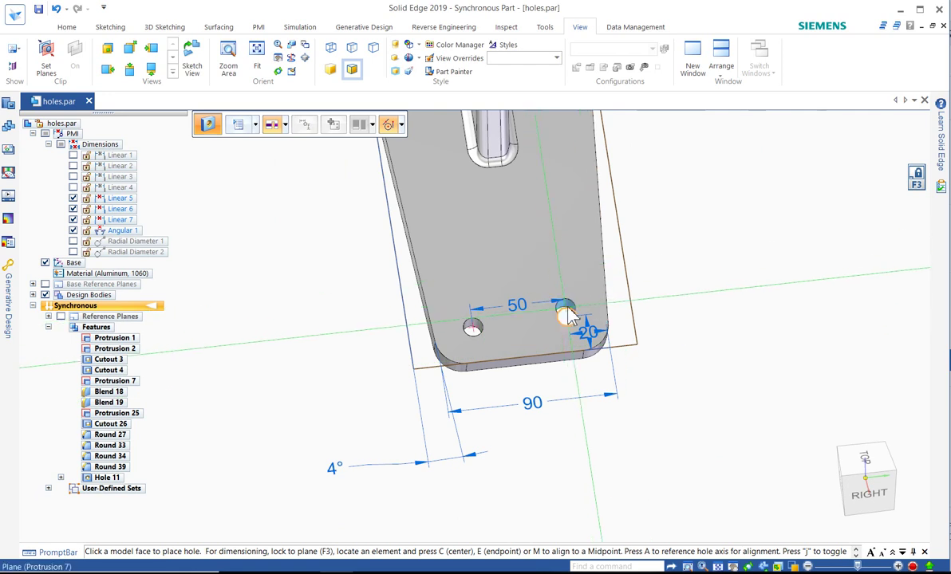
{"action": "key", "text": "c"}
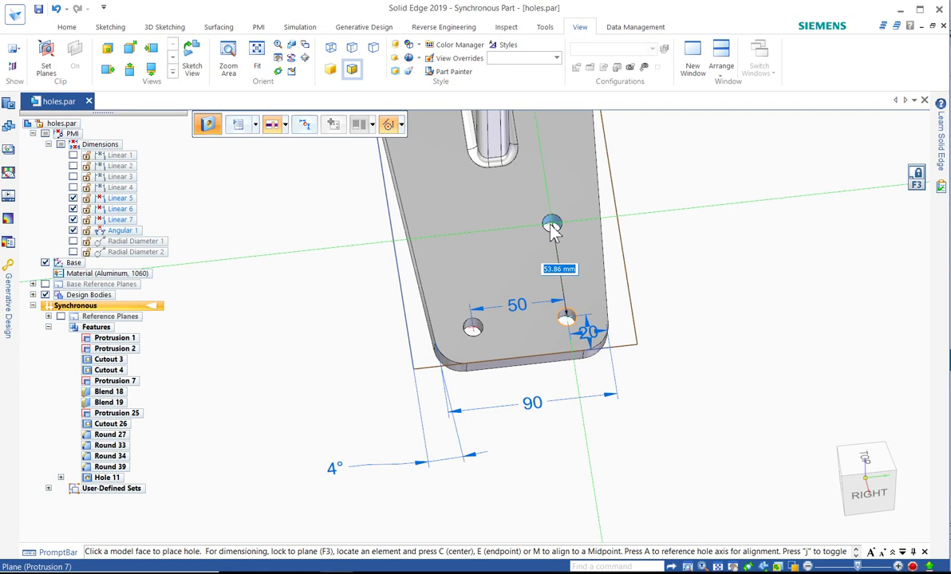
{"action": "type", "text": "50"}
{"action": "key", "text": "Return"}
{"action": "left_click", "coordinate": [552, 233]}
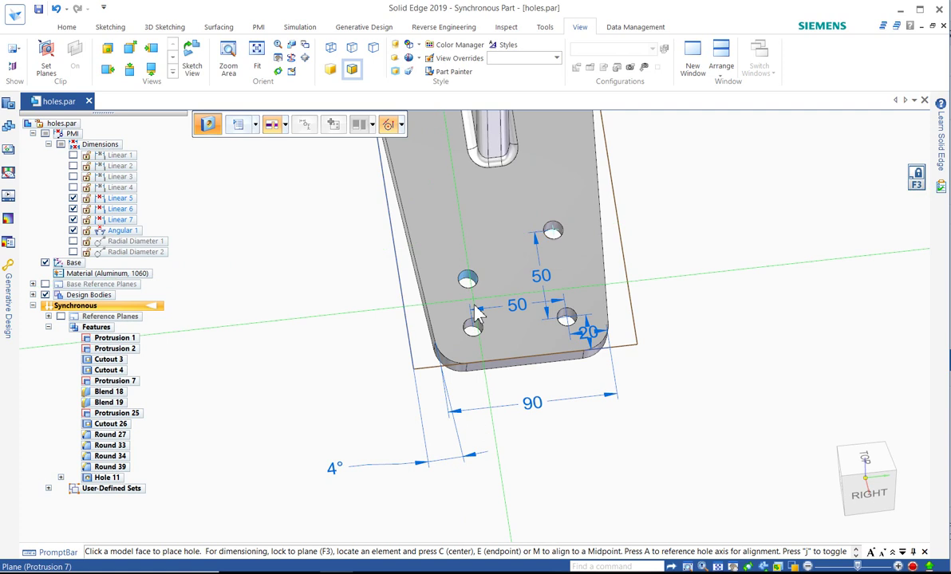
Place a fourth hole aligned with the second and third holes to complete the rectangular pattern, and end the Hole command.
{"action": "left_click", "coordinate": [461, 248]}
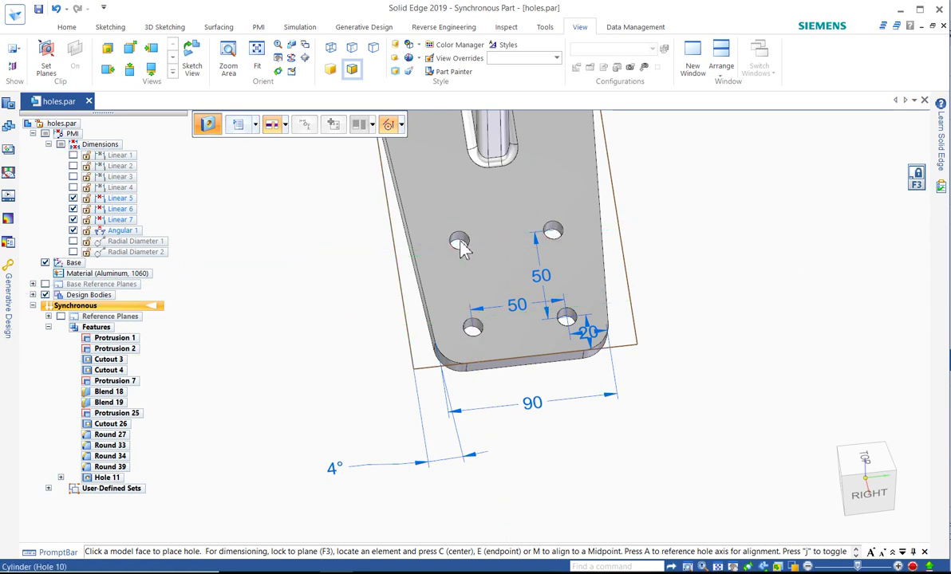
{"action": "key", "text": "Escape"}
{"action": "left_click", "coordinate": [461, 248]}
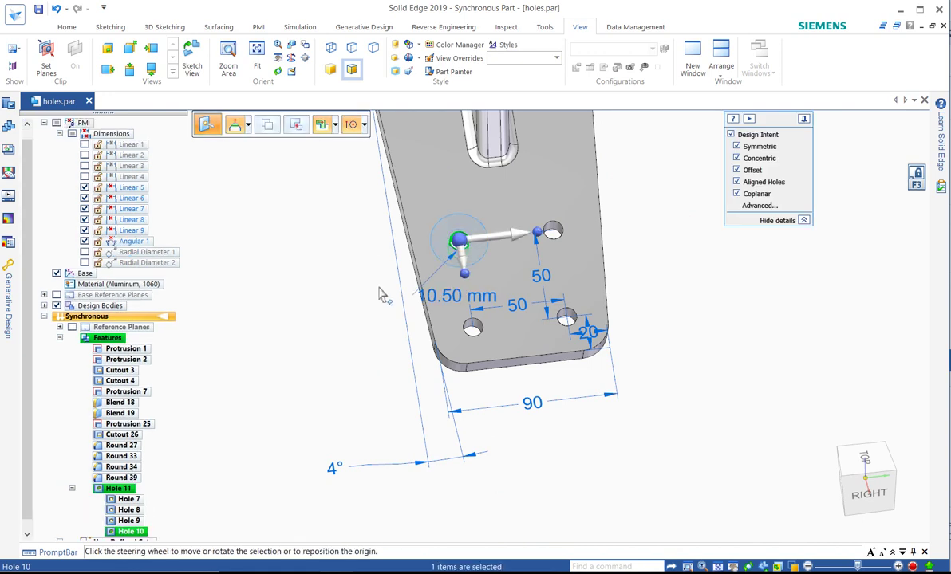
{"action": "left_click", "coordinate": [382, 295]}
Set the lengthwise spacing between the first and third holes to 65 mm, moving the pair farther from the plate's end.
{"action": "middle_click_drag", "start_coordinate": [367, 323], "coordinate": [395, 311]}
{"action": "left_click", "coordinate": [564, 266]}
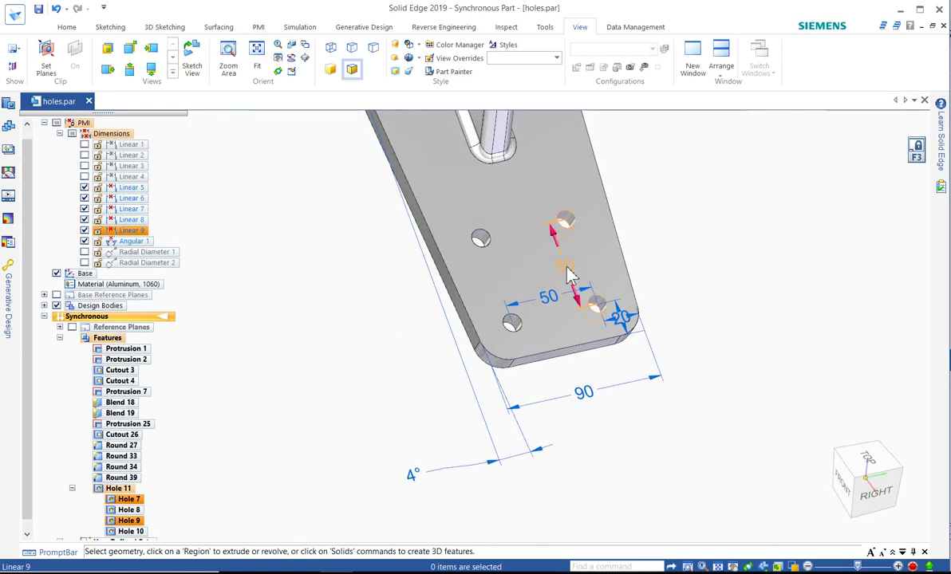
{"action": "left_click", "coordinate": [567, 270]}
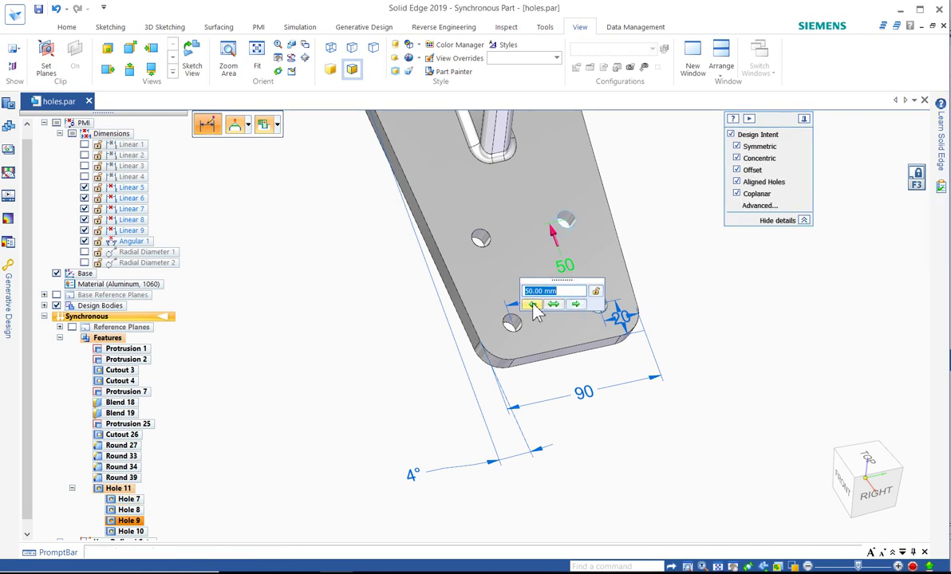
{"action": "type", "text": "62.5"}
{"action": "key", "text": "Return"}
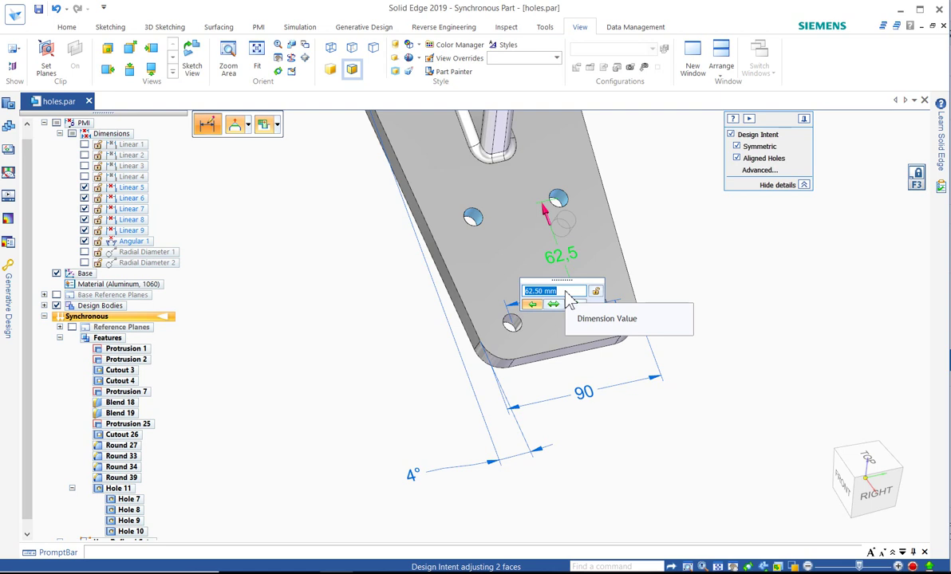
{"action": "type", "text": "6"}
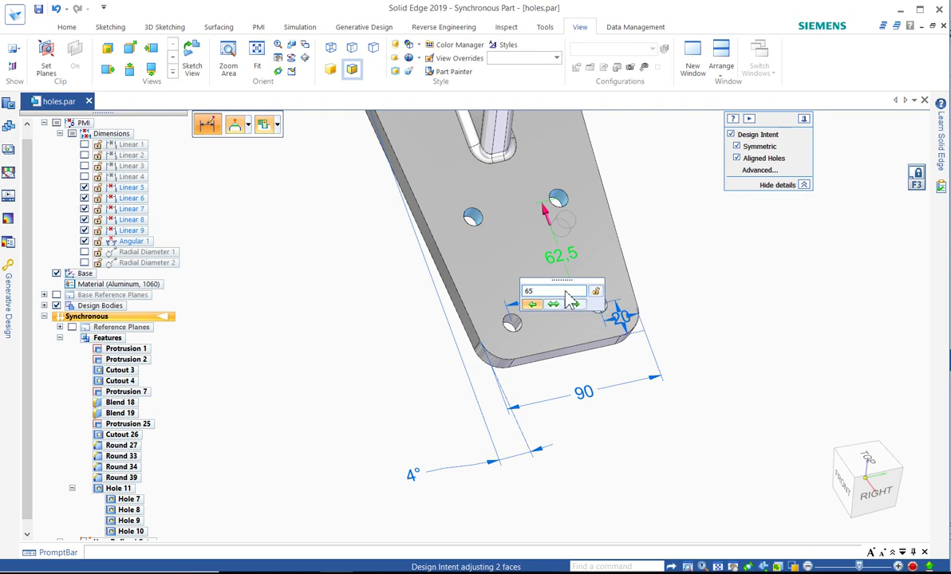
{"action": "type", "text": "5"}
{"action": "key", "text": "Return"}
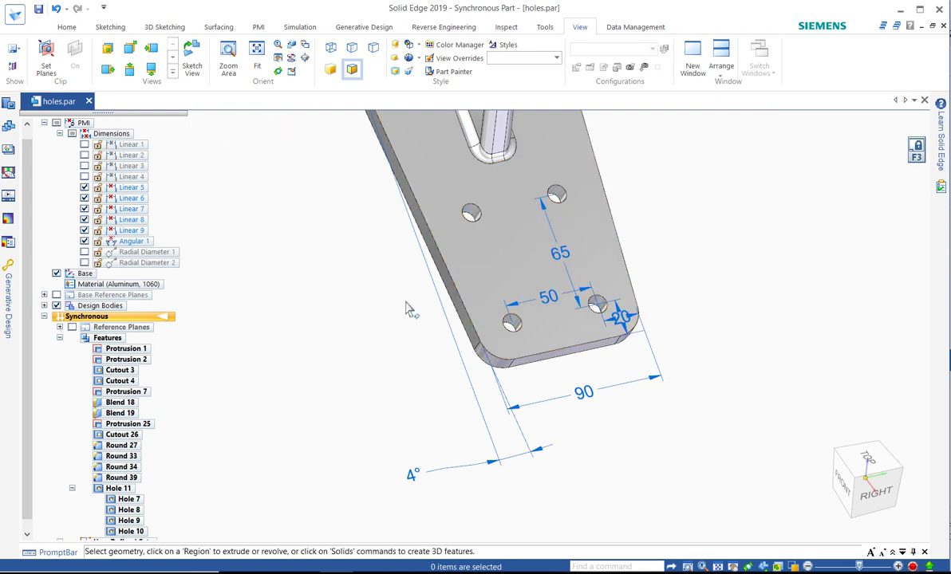
Collapse the dimensions list and apply the saved 1/2 Countersink hole setting to all four plate holes.
{"action": "left_click", "coordinate": [60, 134]}
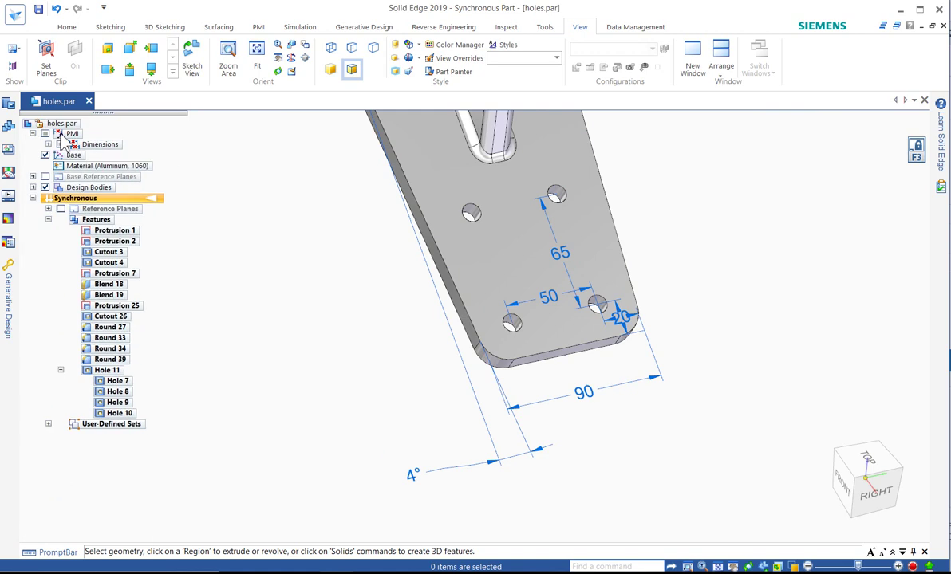
{"action": "left_click", "coordinate": [116, 381]}
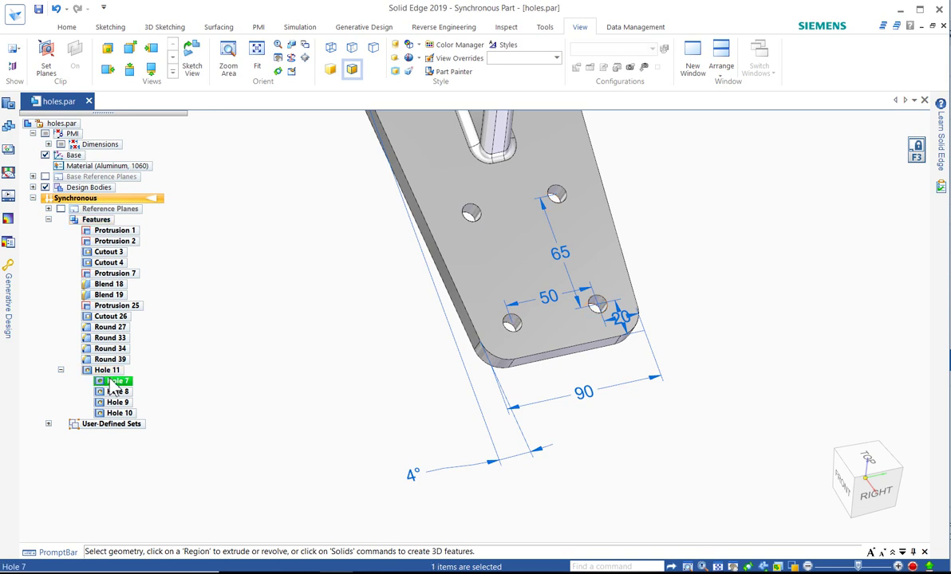
{"action": "left_click", "coordinate": [619, 269]}
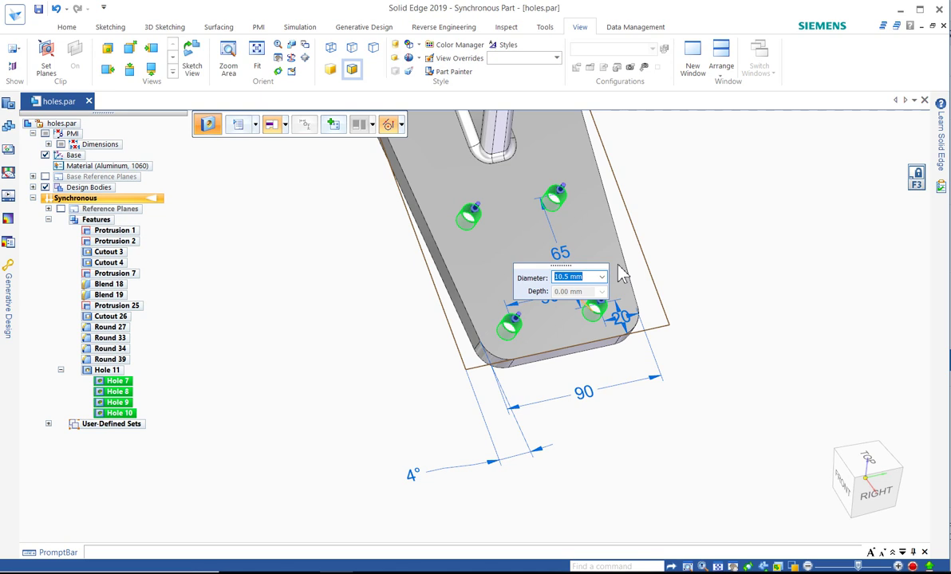
{"action": "left_click", "coordinate": [256, 126]}
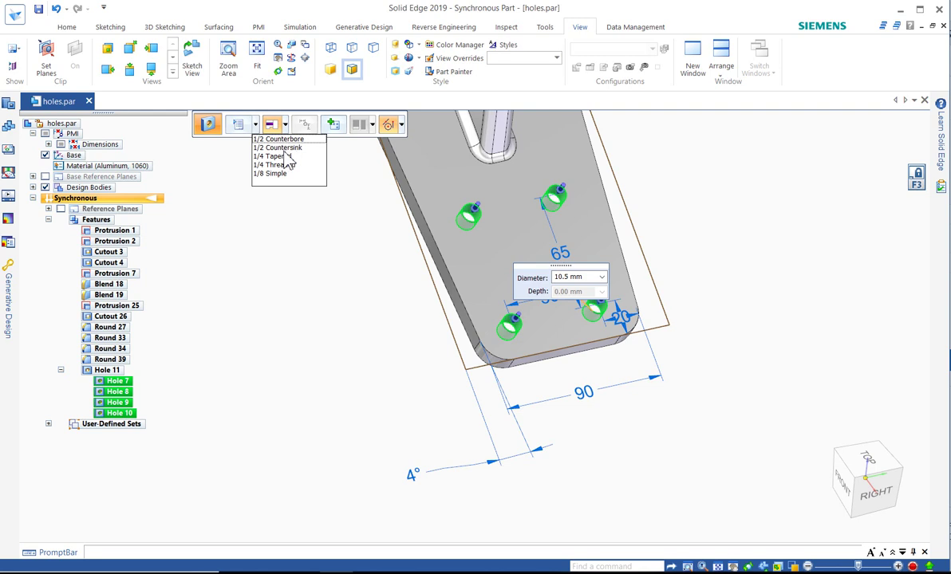
{"action": "left_click", "coordinate": [286, 147]}
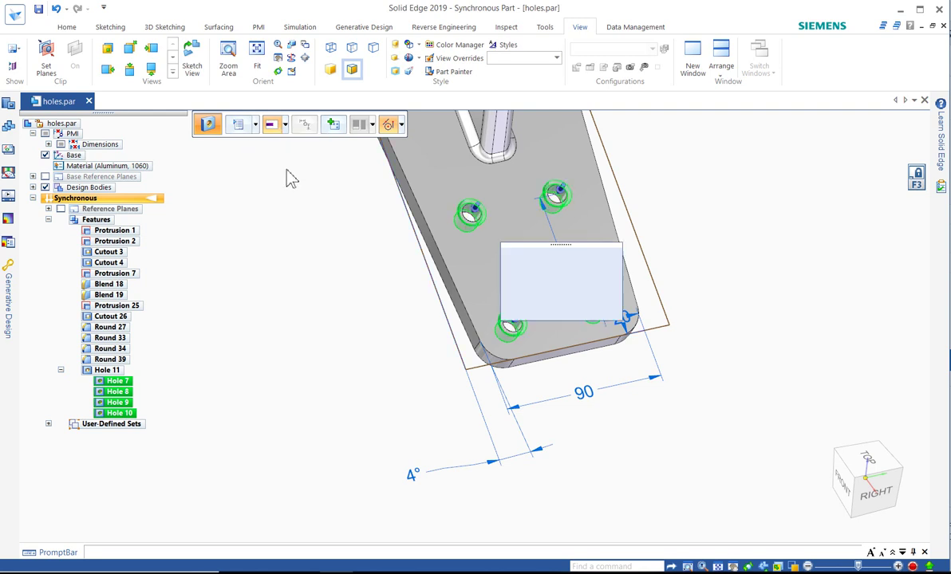
{"action": "right_click", "coordinate": [292, 179]}
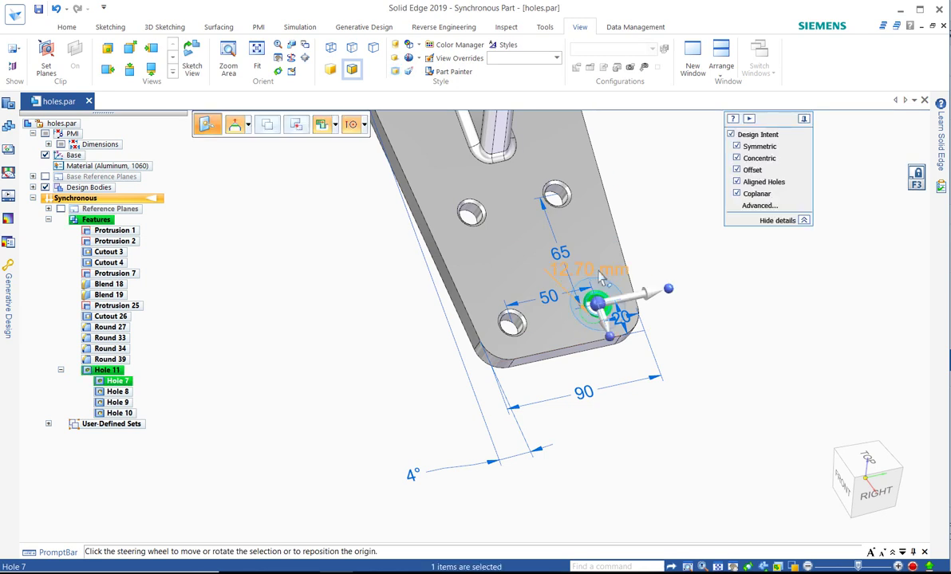
Try the ANSI Inch standard for the four countersunk holes, review its sub types and saved settings, and discard the changes.
{"action": "left_click", "coordinate": [598, 271]}
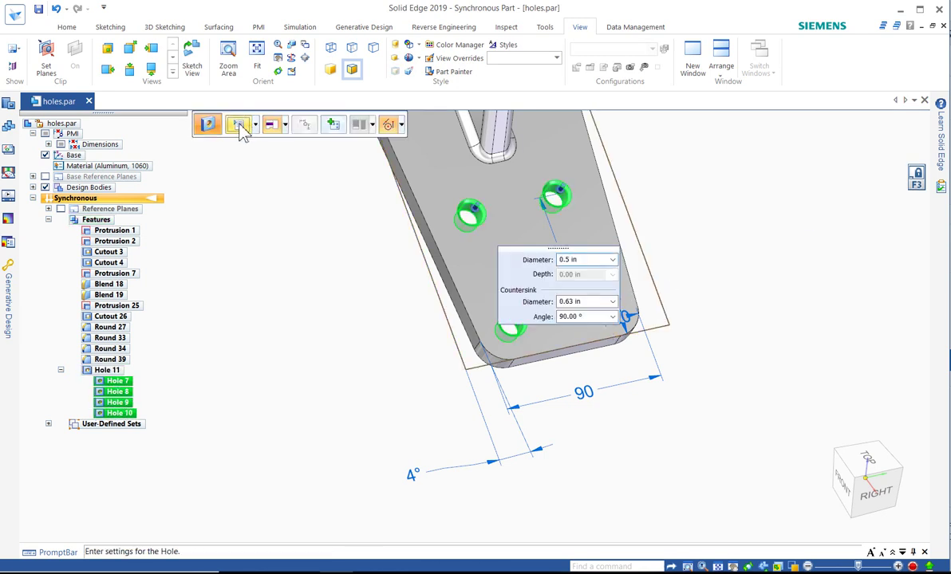
{"action": "left_click", "coordinate": [239, 125]}
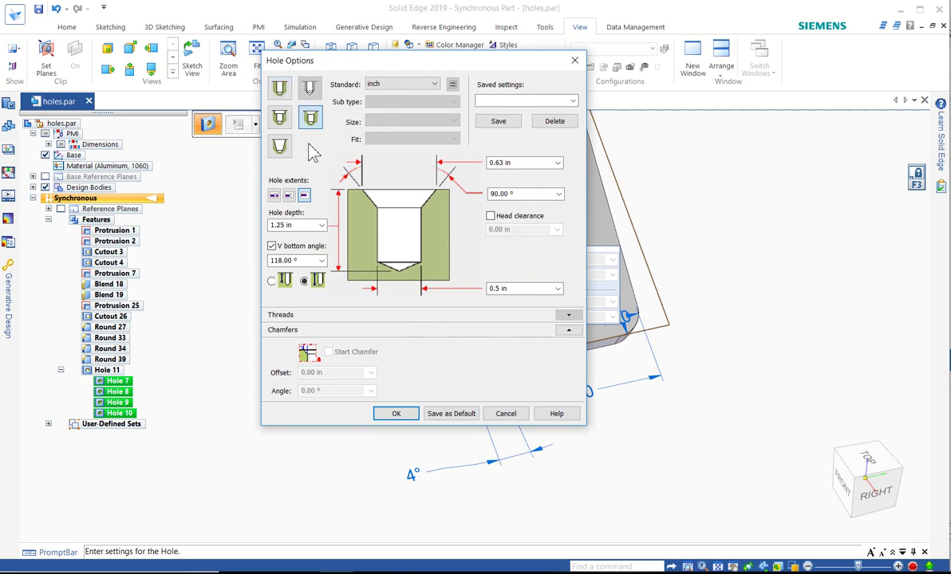
{"action": "left_click", "coordinate": [503, 101]}
{"action": "left_click", "coordinate": [435, 85]}
{"action": "left_click", "coordinate": [438, 85]}
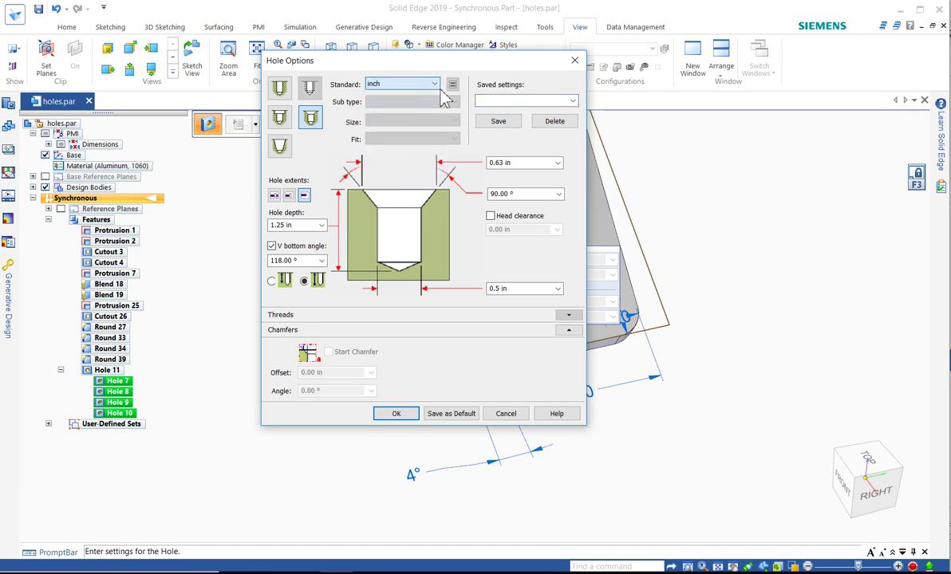
{"action": "left_click", "coordinate": [437, 85]}
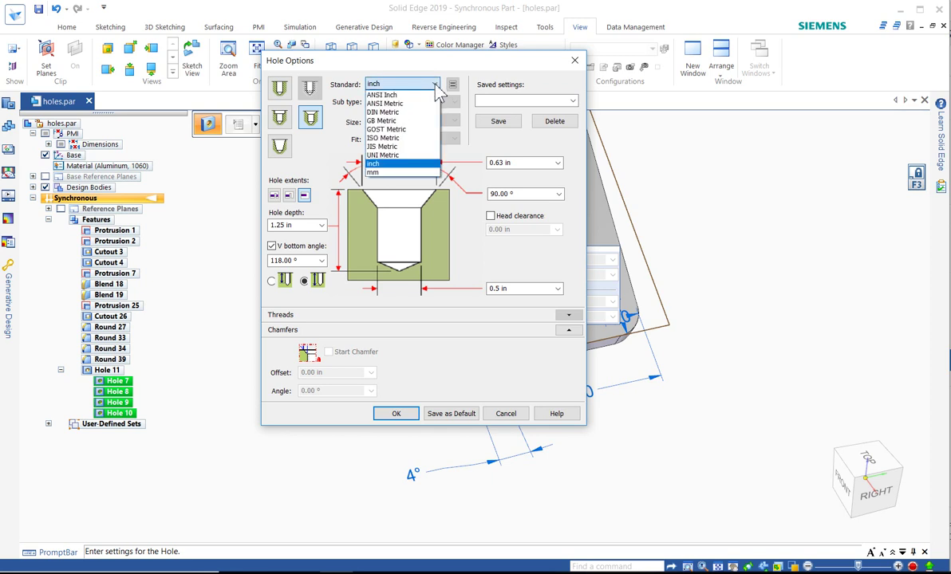
{"action": "left_click", "coordinate": [407, 103]}
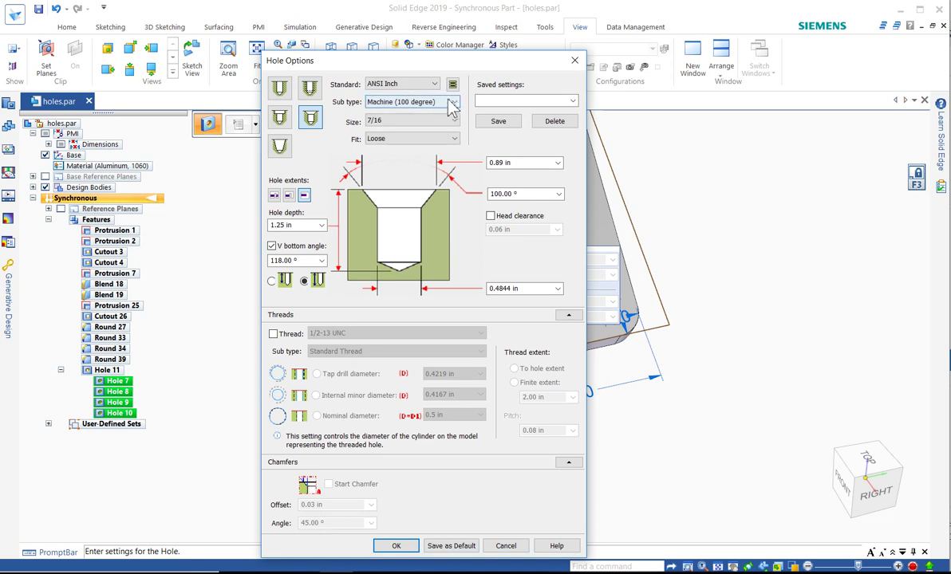
{"action": "left_click", "coordinate": [455, 103]}
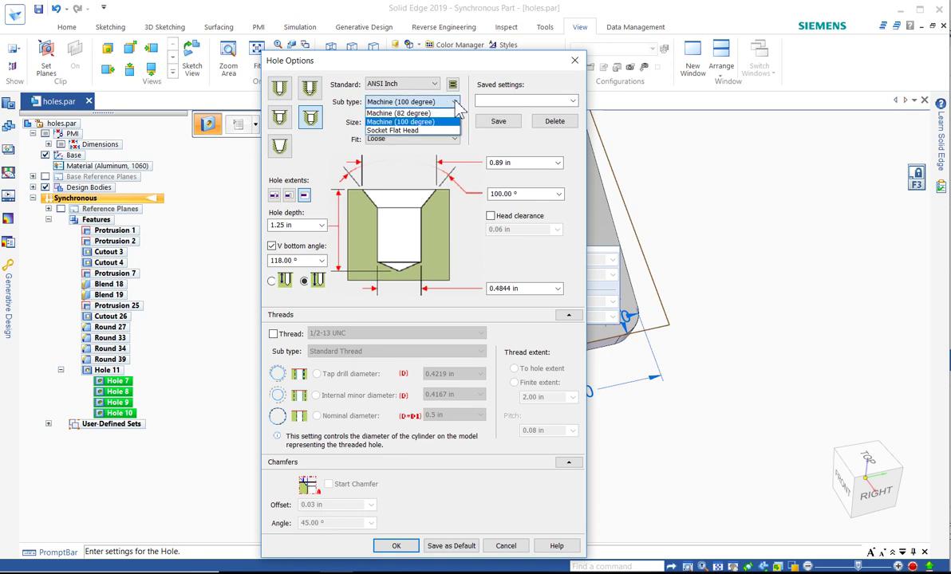
{"action": "left_click", "coordinate": [454, 101]}
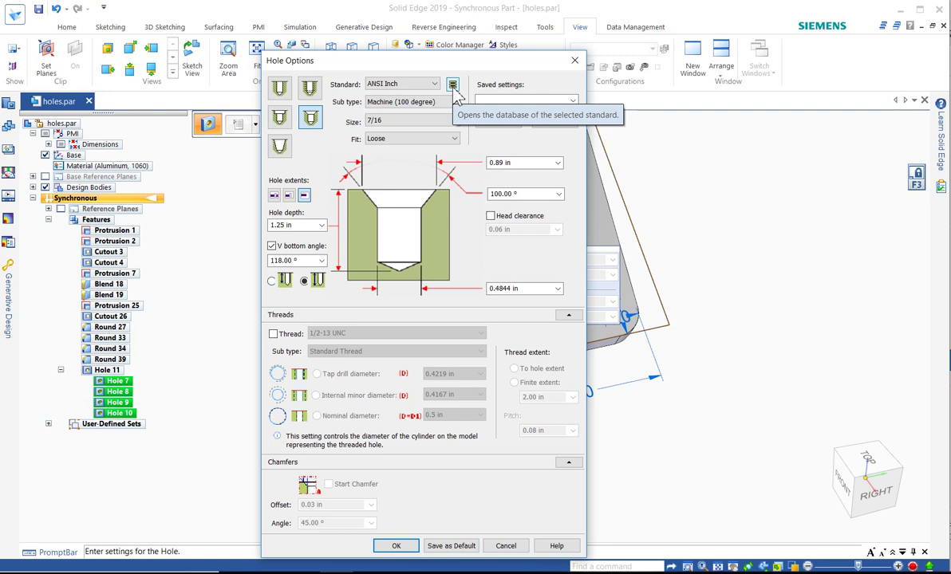
{"action": "left_click_drag", "start_coordinate": [423, 66], "coordinate": [411, 48]}
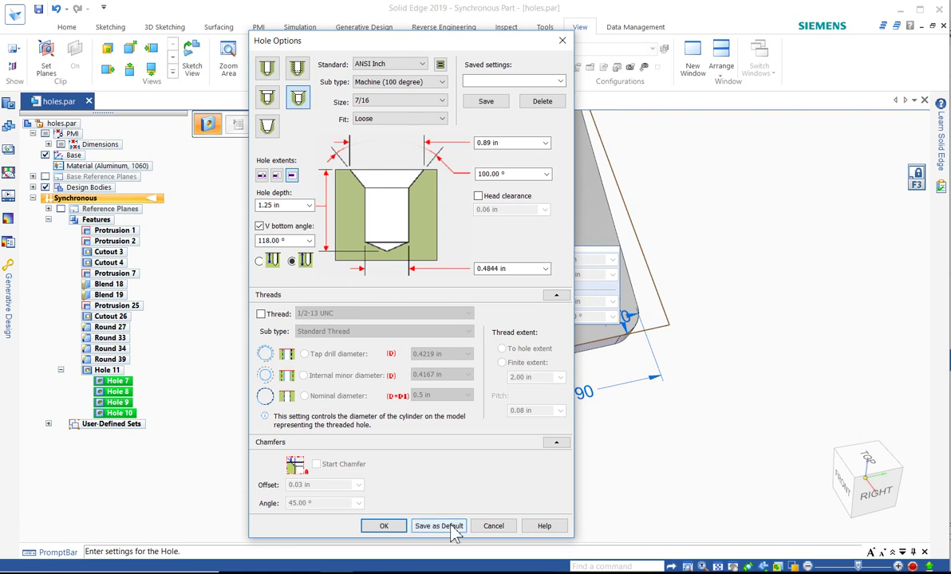
{"action": "left_click", "coordinate": [489, 80]}
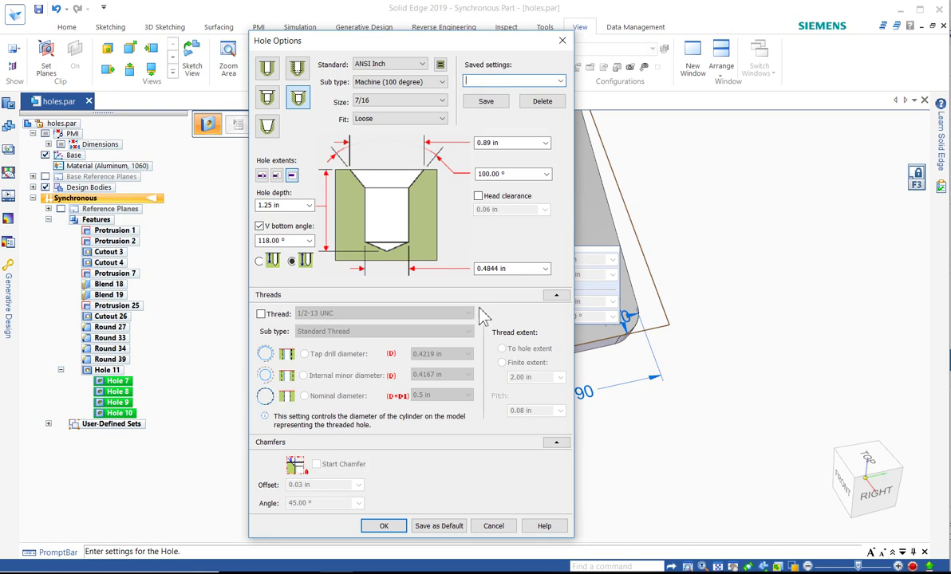
{"action": "left_click", "coordinate": [493, 525]}
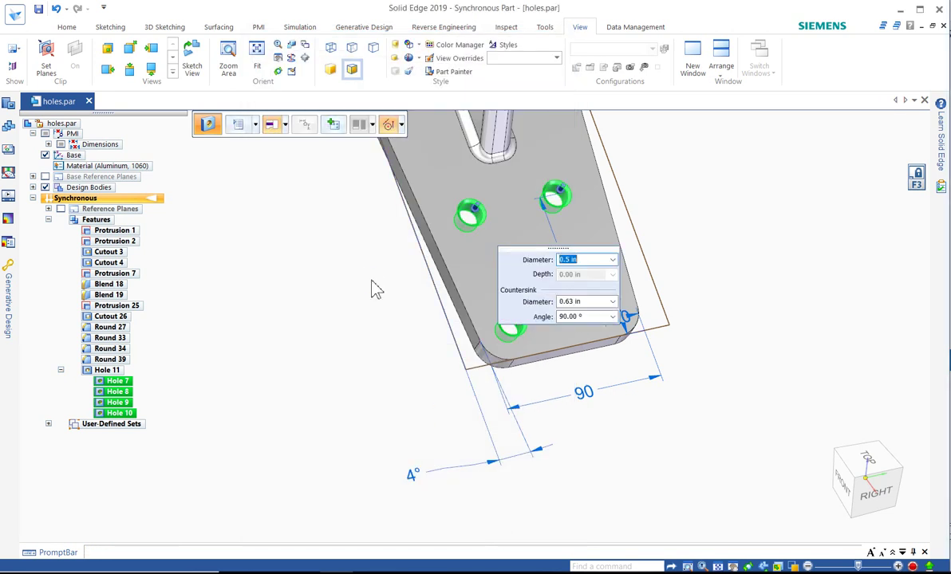
{"action": "key", "text": "Escape"}
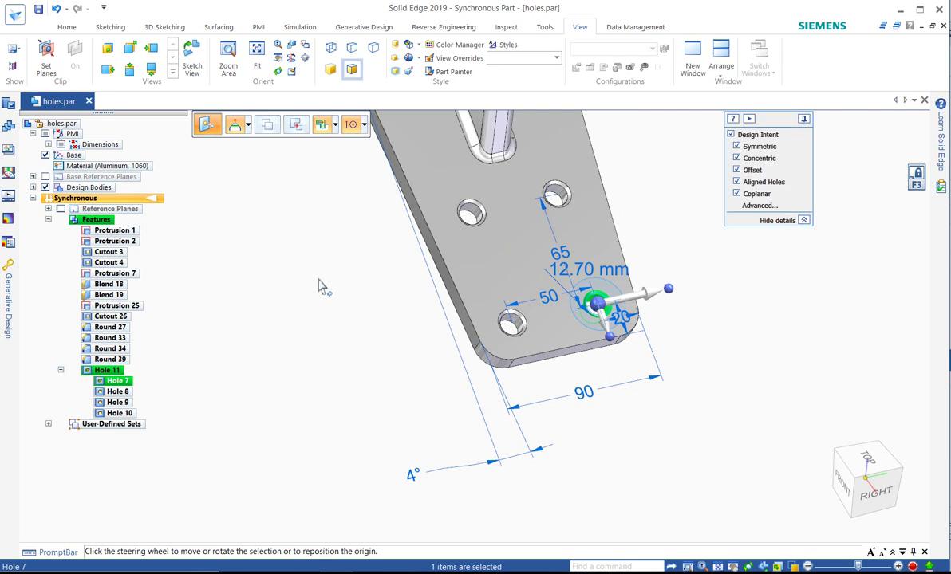
{"action": "key", "text": "Escape"}
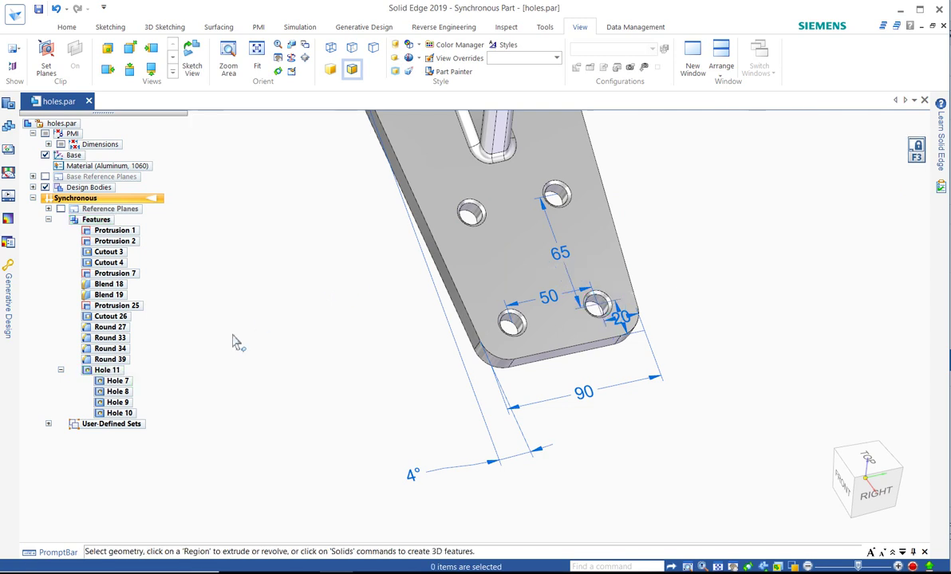
Undo the edits back through the hole placement, and redo only the placement of the four plain holes.
{"action": "left_click", "coordinate": [64, 11]}
{"action": "left_click", "coordinate": [67, 11]}
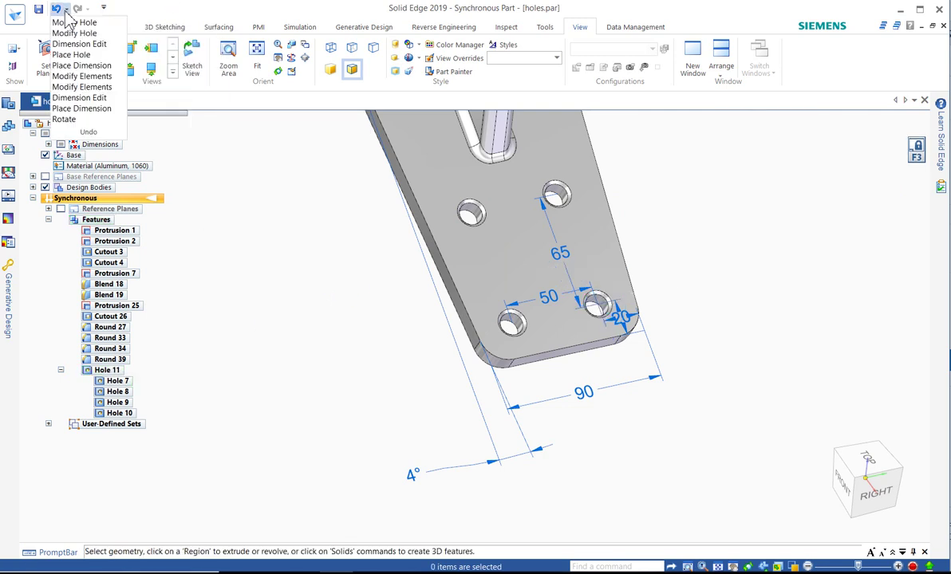
{"action": "left_click", "coordinate": [72, 54]}
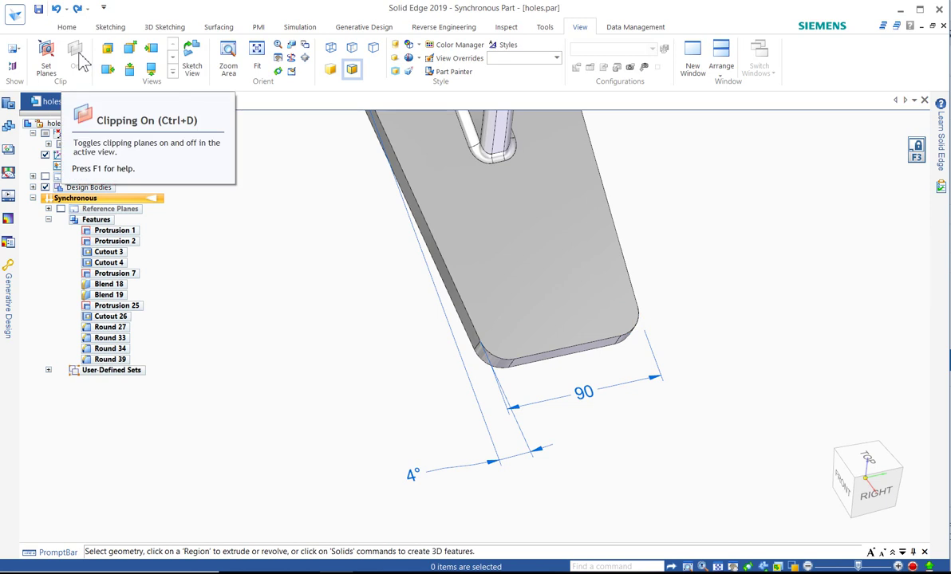
{"action": "left_click", "coordinate": [76, 9]}
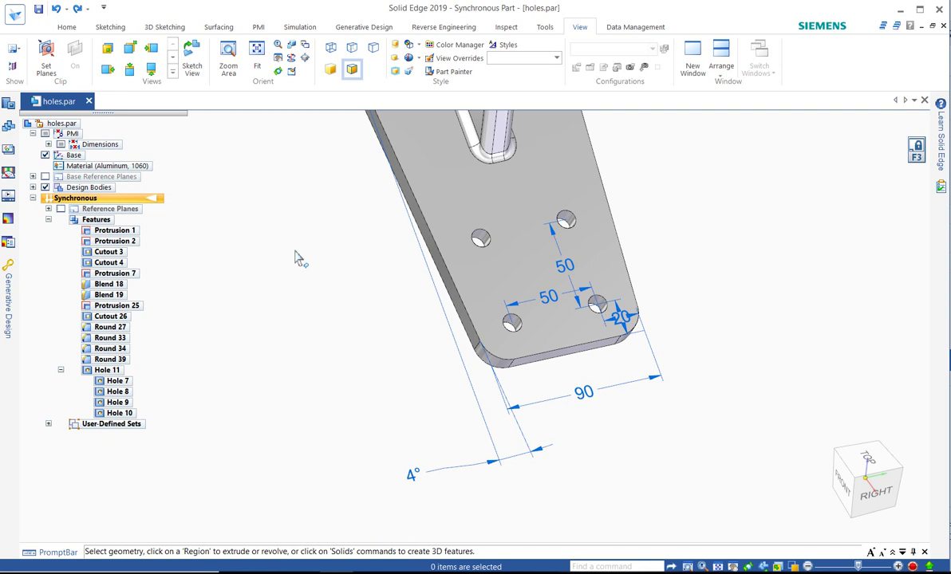
Delete the two 20 mm dimensions that locate the corner hole from the plate's edges.
{"action": "left_click", "coordinate": [616, 315]}
{"action": "key", "text": "Delete"}
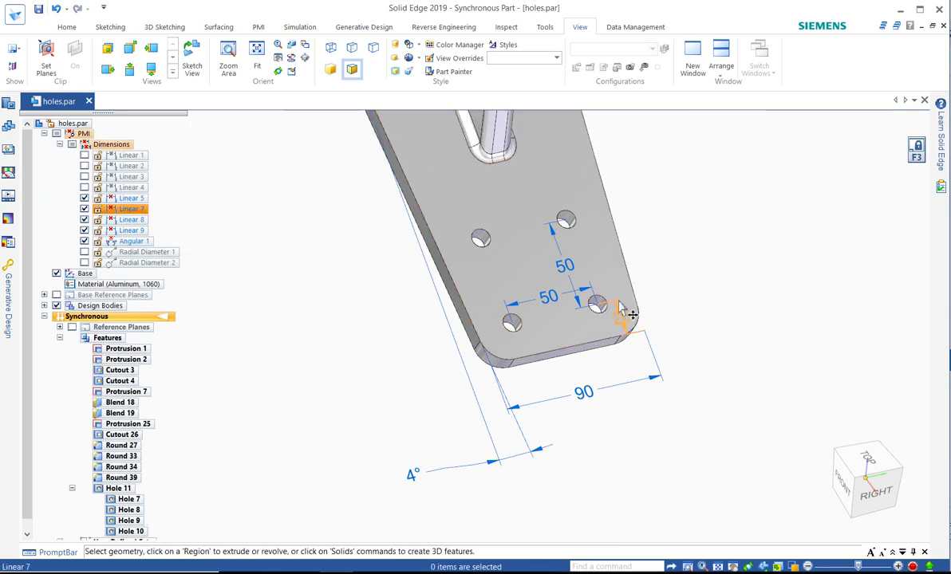
{"action": "left_click", "coordinate": [621, 313]}
{"action": "key", "text": "Delete"}
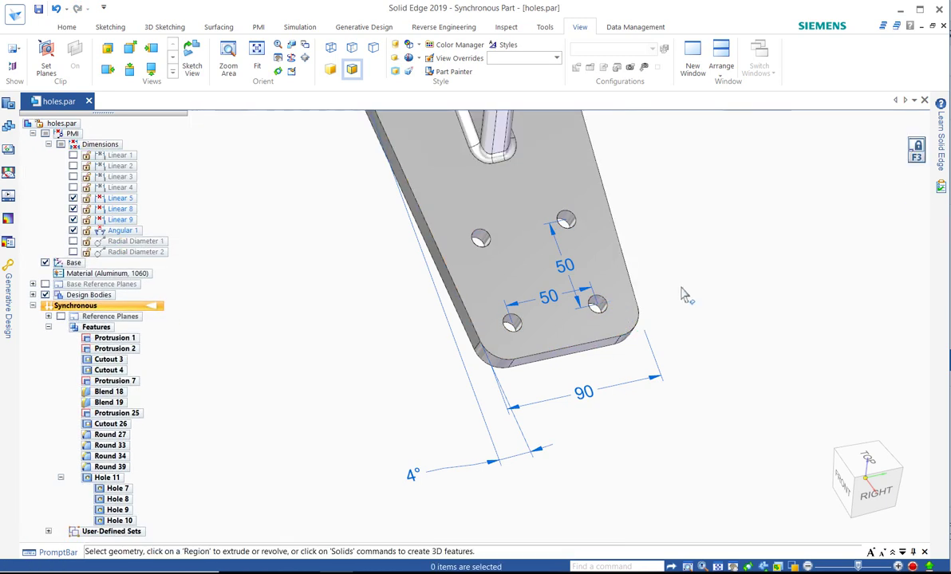
Dimension the corner hole's distance from the plate's end edge, with the dimension placed outside the plate.
{"action": "scroll", "coordinate": [683, 289], "scroll_direction": "up", "scroll_amount": 3}
{"action": "right_click", "coordinate": [676, 283]}
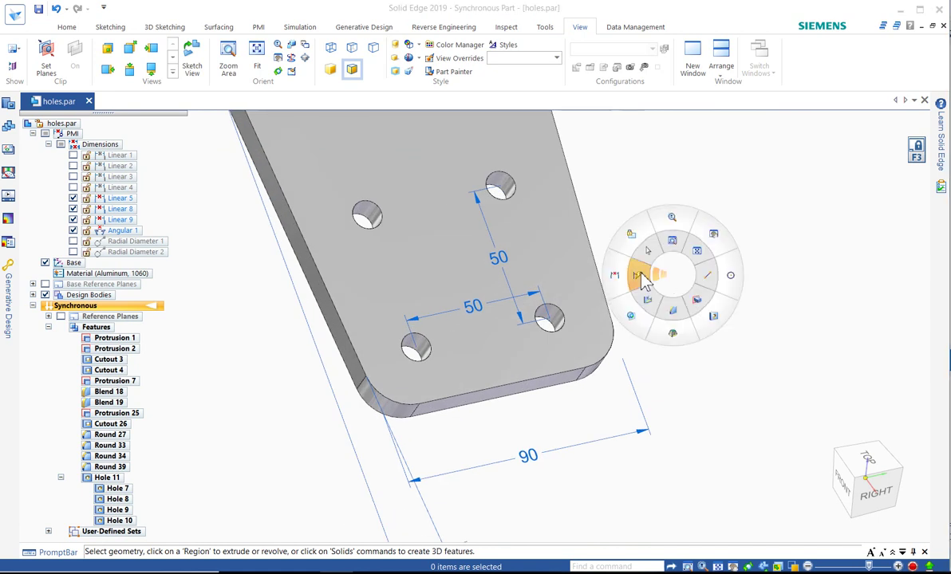
{"action": "left_click", "coordinate": [643, 277]}
{"action": "left_click", "coordinate": [549, 378]}
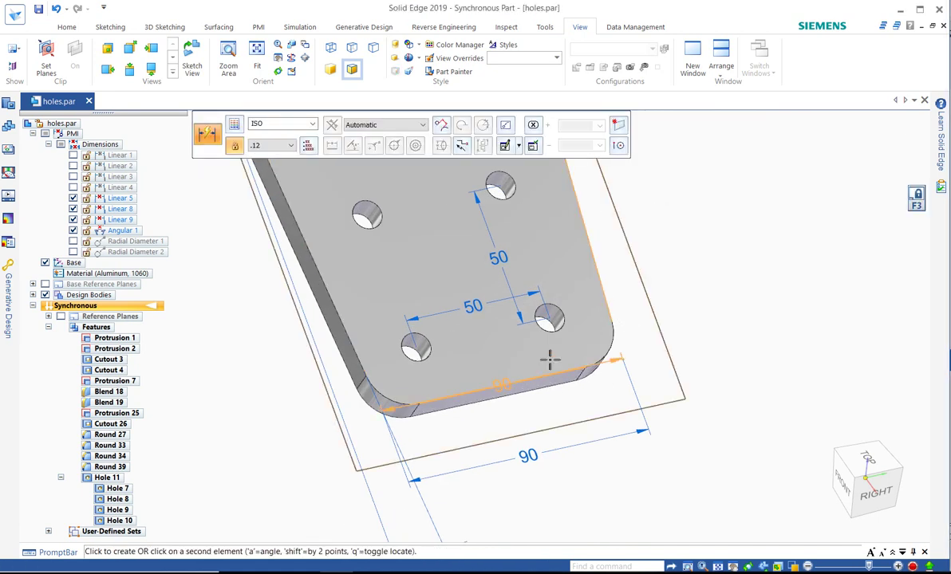
{"action": "left_click", "coordinate": [552, 333]}
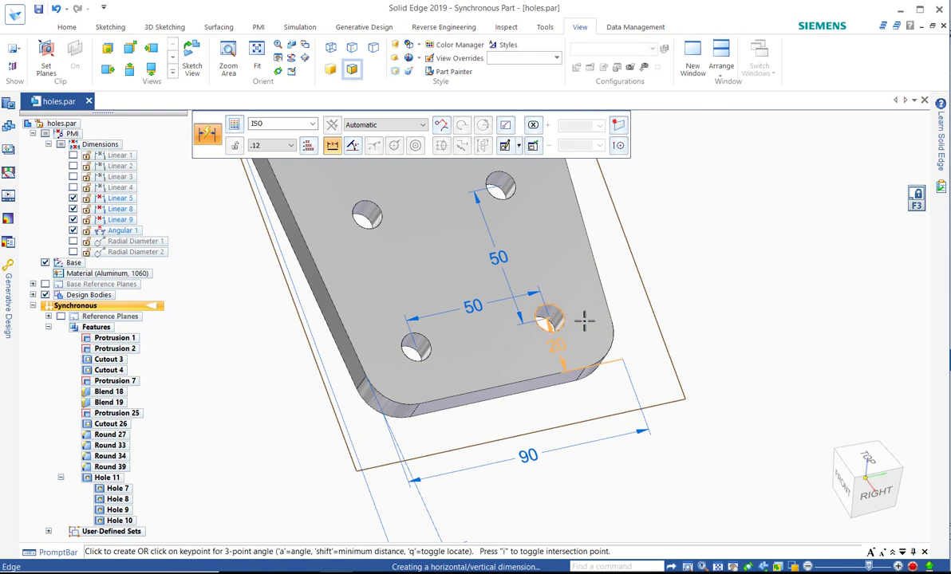
{"action": "left_click", "coordinate": [696, 313]}
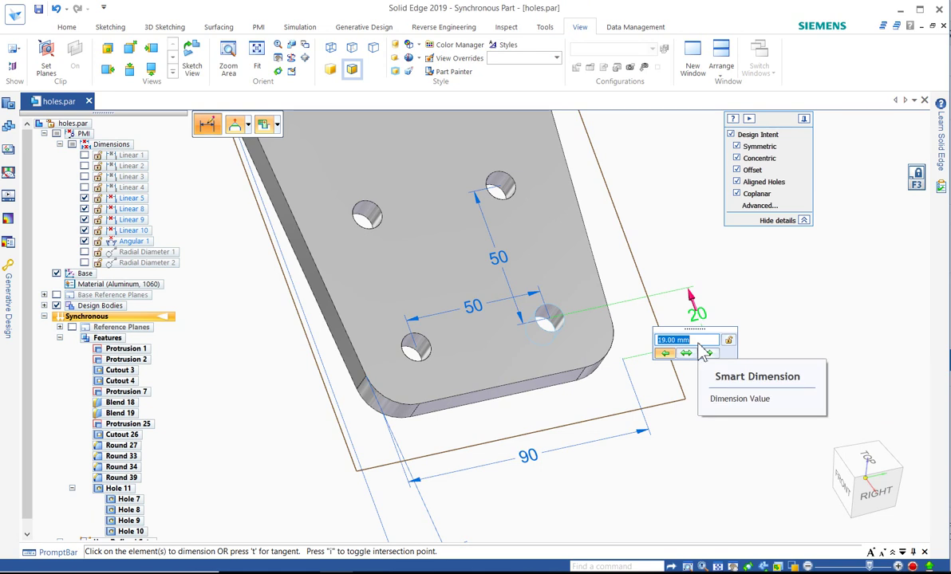
Step the new edge distance through values such as 17 mm, return it to 20 mm, and end the dimension command.
{"action": "scroll", "coordinate": [697, 344], "scroll_direction": "down", "scroll_amount": 1}
{"action": "scroll", "coordinate": [698, 344], "scroll_direction": "down", "scroll_amount": 4}
{"action": "scroll", "coordinate": [698, 344], "scroll_direction": "up", "scroll_amount": 4}
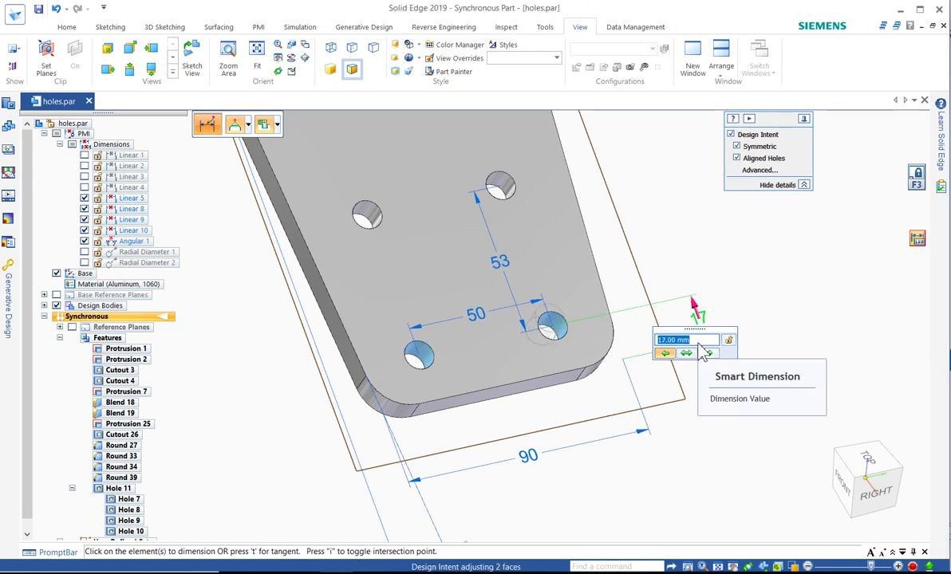
{"action": "scroll", "coordinate": [702, 351], "scroll_direction": "up", "scroll_amount": 1}
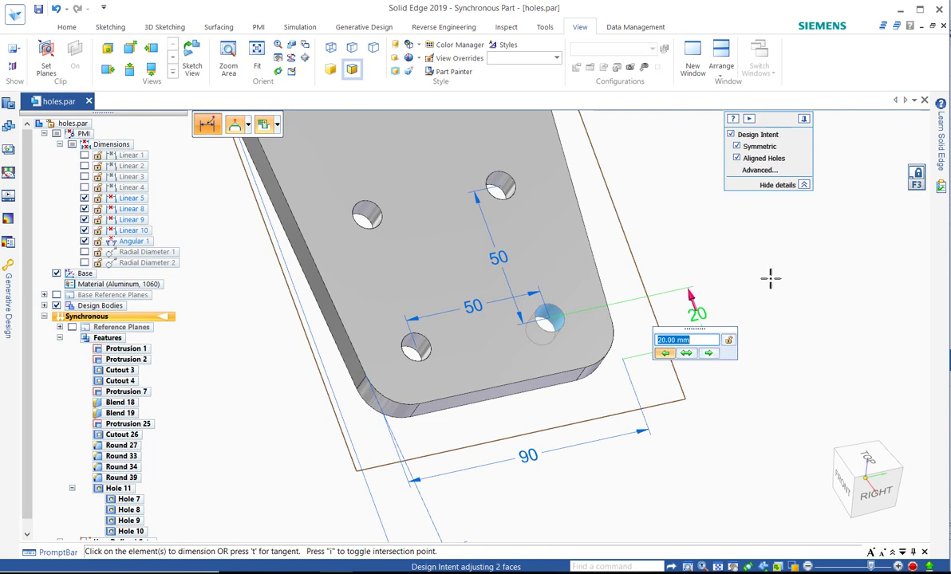
{"action": "key", "text": "Escape"}
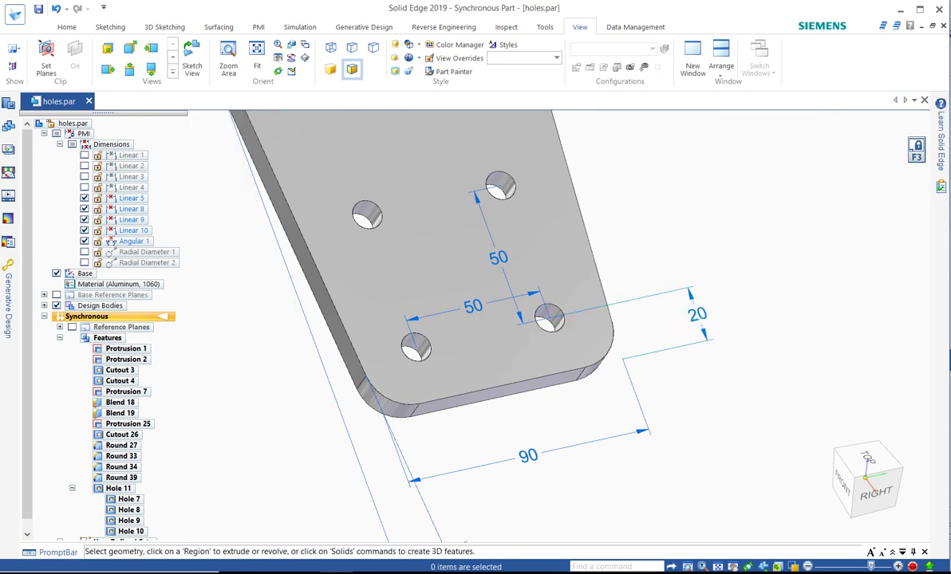
Undo the recent dimension changes, the four holes and the plate's angle dimension, back to the plain plate.
{"action": "left_click", "coordinate": [56, 8]}
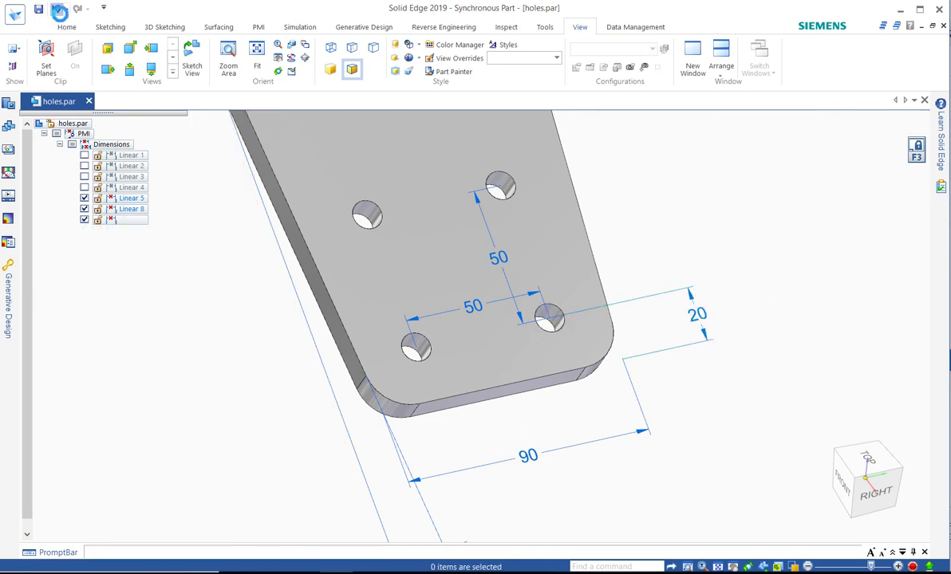
{"action": "left_click", "coordinate": [57, 13]}
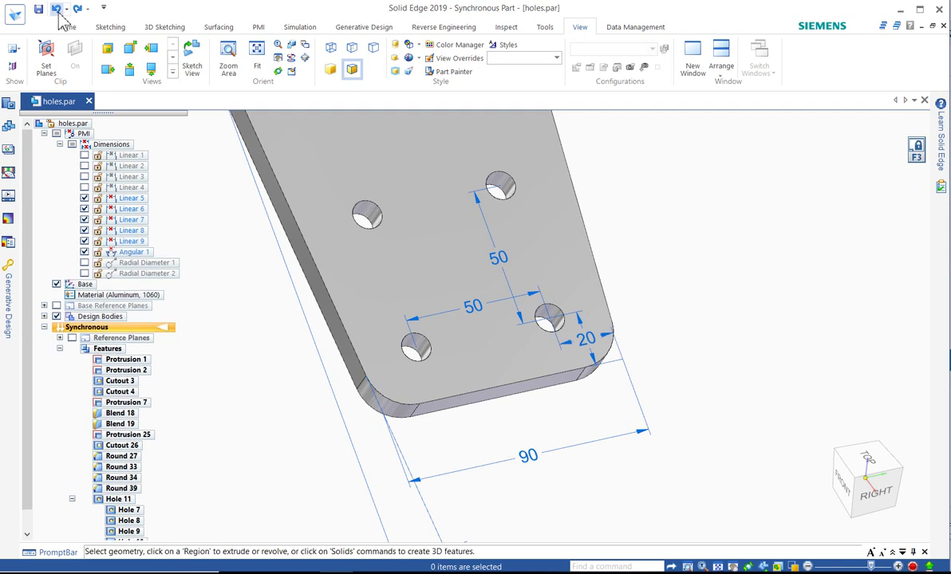
{"action": "left_click", "coordinate": [57, 11]}
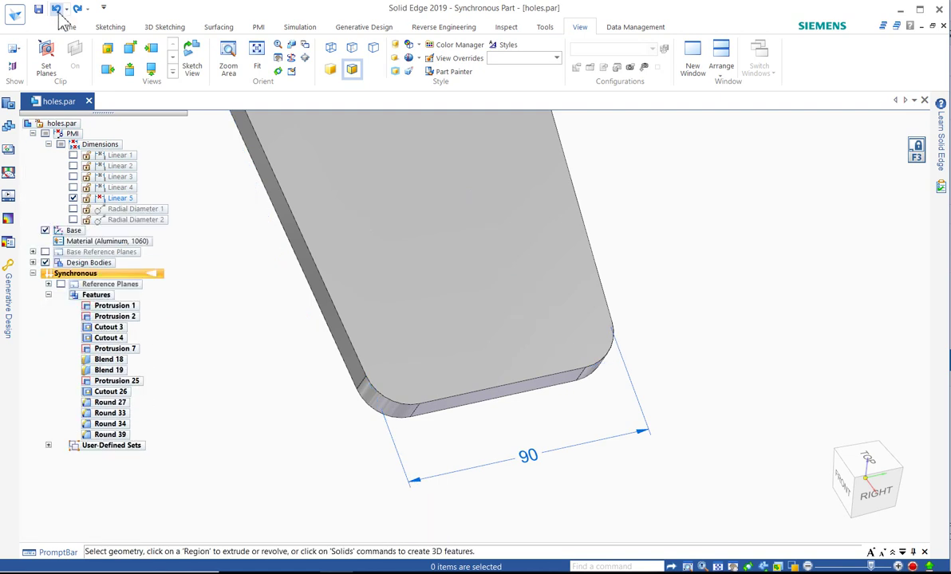
Switch to the ordered environment and start a Hole sketch on the plate's large face, oriented to its end edge.
{"action": "right_click", "coordinate": [120, 277]}
{"action": "left_click", "coordinate": [173, 397]}
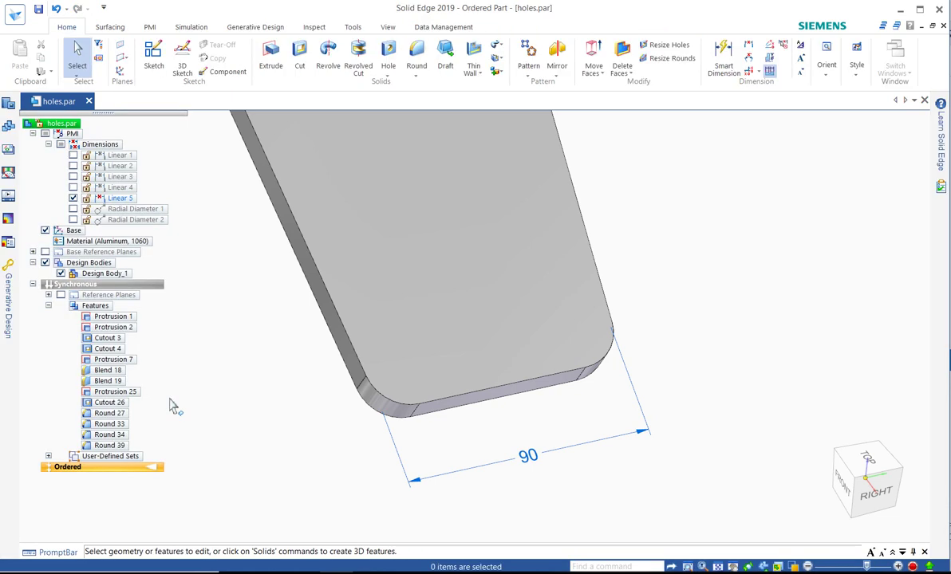
{"action": "left_click", "coordinate": [387, 54]}
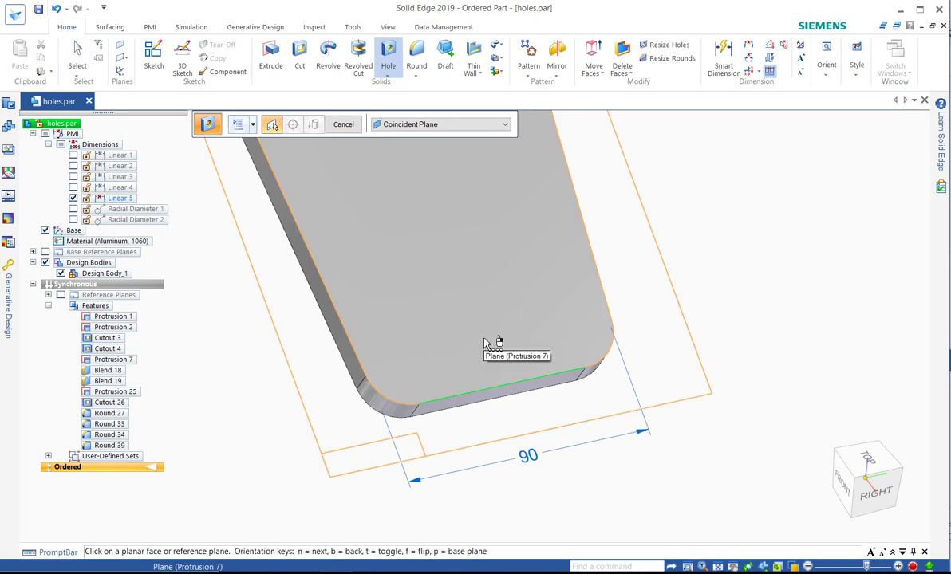
{"action": "key", "text": "n"}
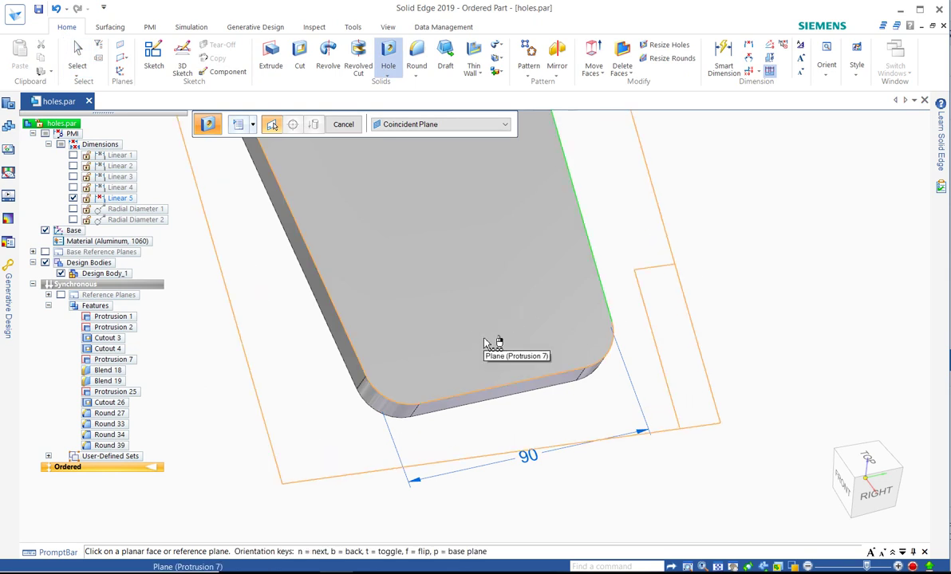
{"action": "key", "text": "n"}
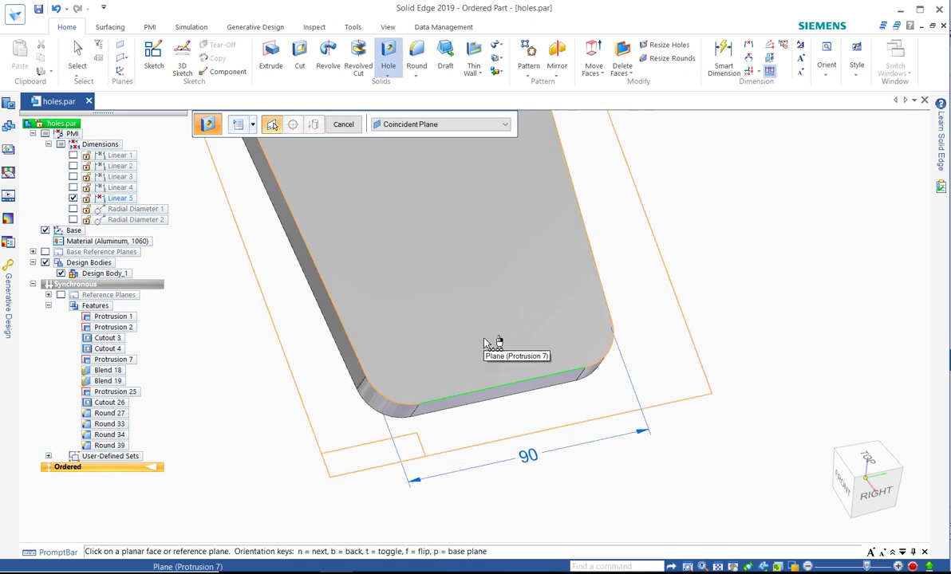
{"action": "left_click", "coordinate": [451, 372]}
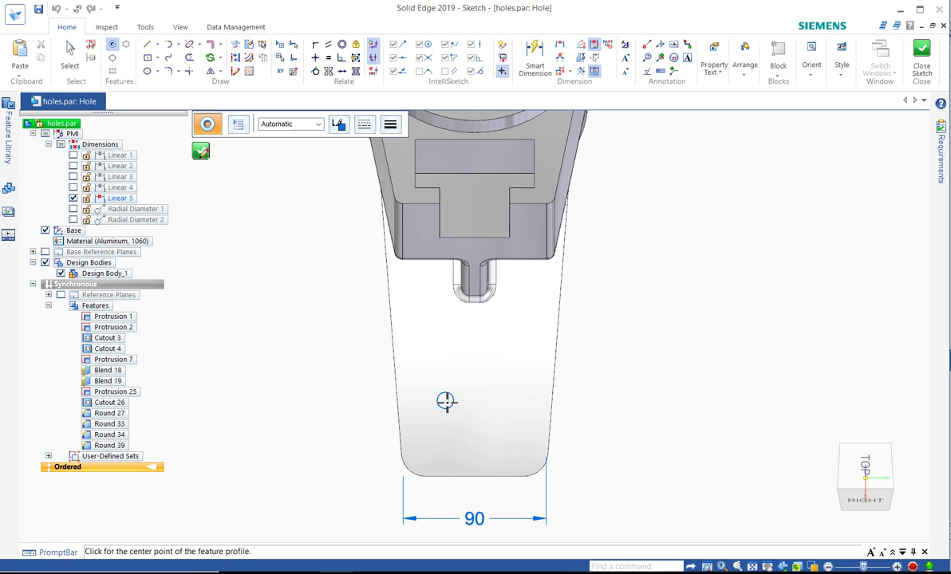
Accept a simple through-all ANSI Metric hole with General Screw Clearance, size M10 and Close (H12) fit.
{"action": "left_click", "coordinate": [240, 125]}
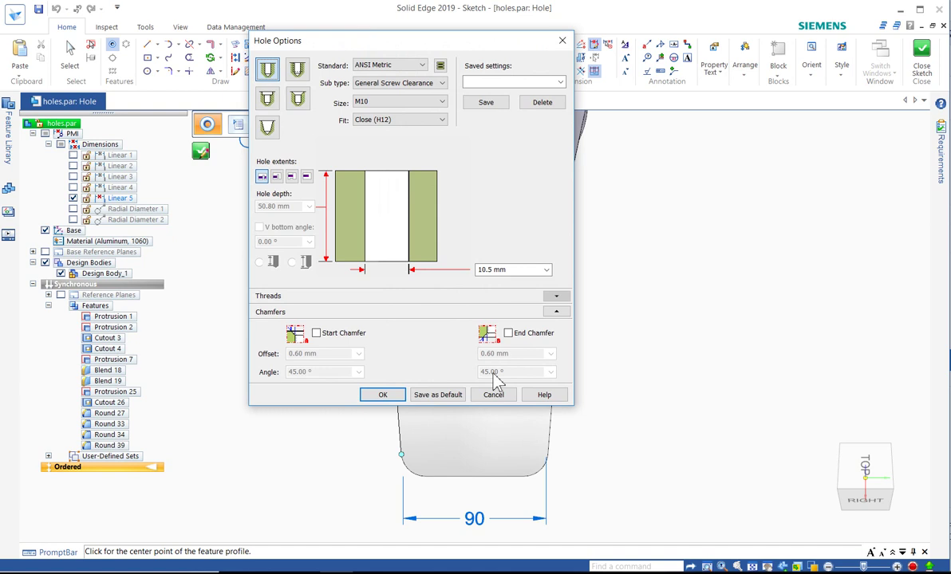
{"action": "left_click", "coordinate": [381, 395]}
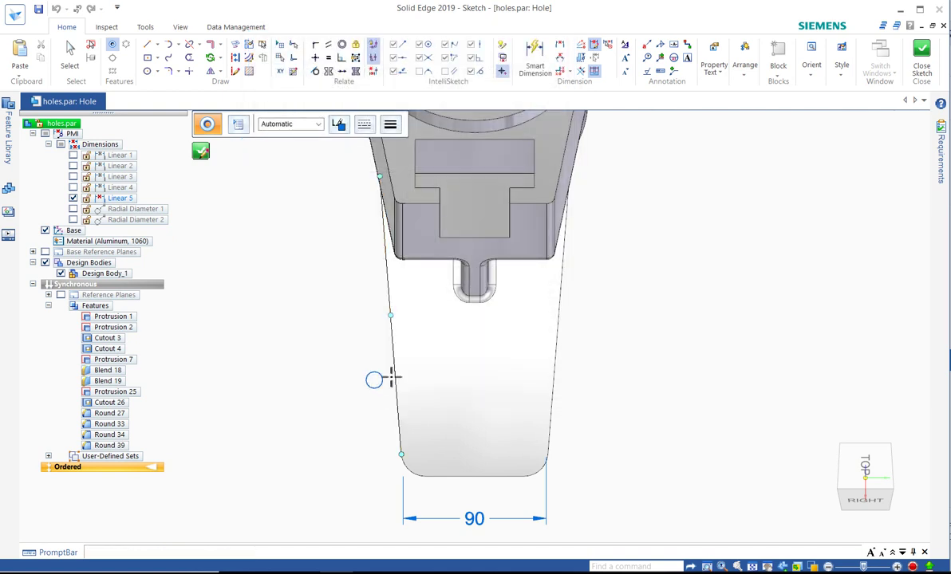
{"action": "left_click", "coordinate": [430, 347]}
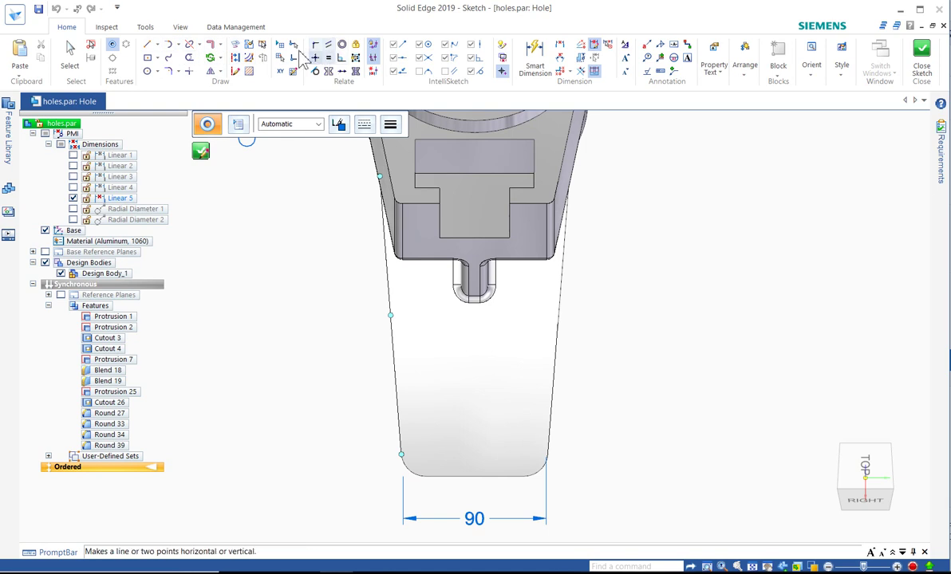
Place four hole circles in an aligned rectangular pattern near the plate's rounded end.
{"action": "left_click", "coordinate": [511, 448]}
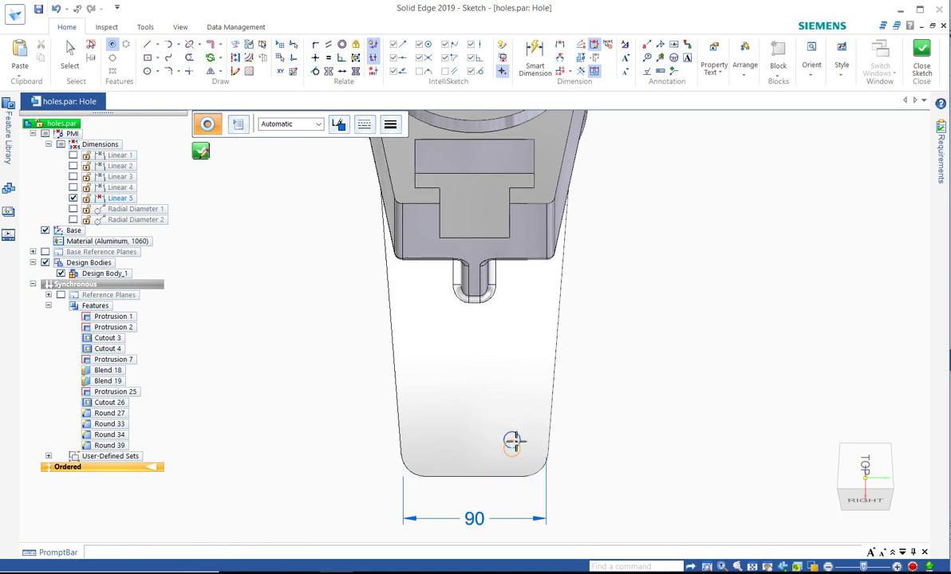
{"action": "left_click", "coordinate": [511, 368]}
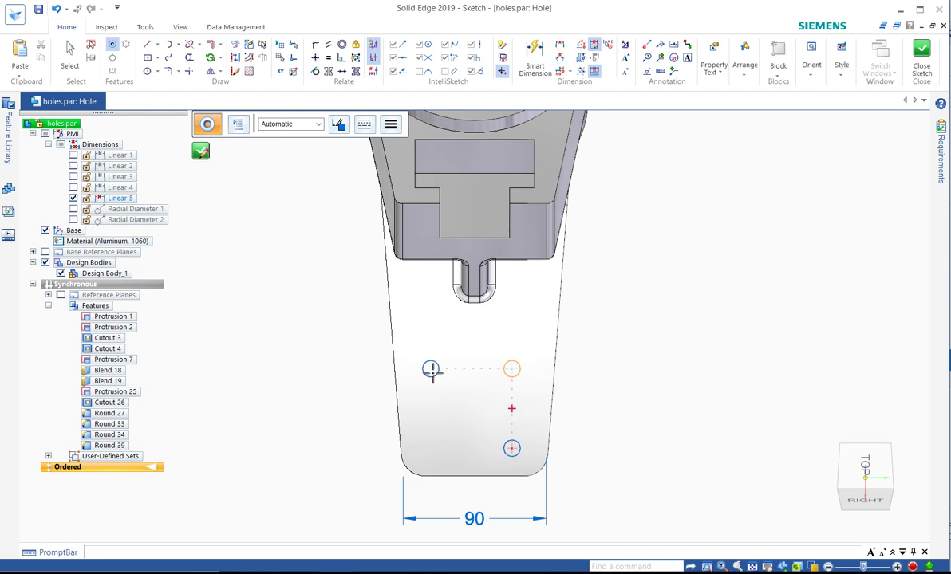
{"action": "left_click", "coordinate": [431, 368]}
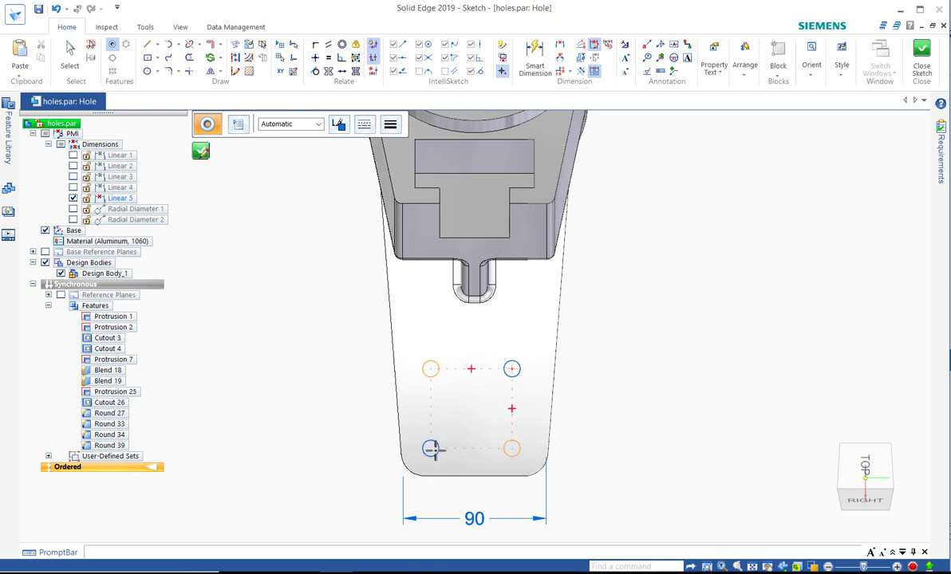
{"action": "left_click", "coordinate": [430, 449]}
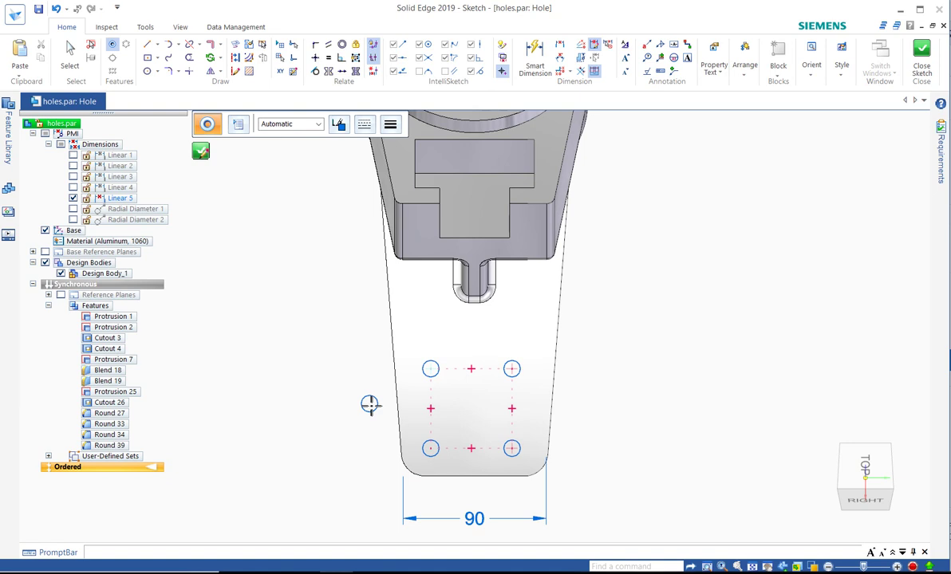
{"action": "right_click", "coordinate": [370, 404]}
{"action": "left_click", "coordinate": [334, 403]}
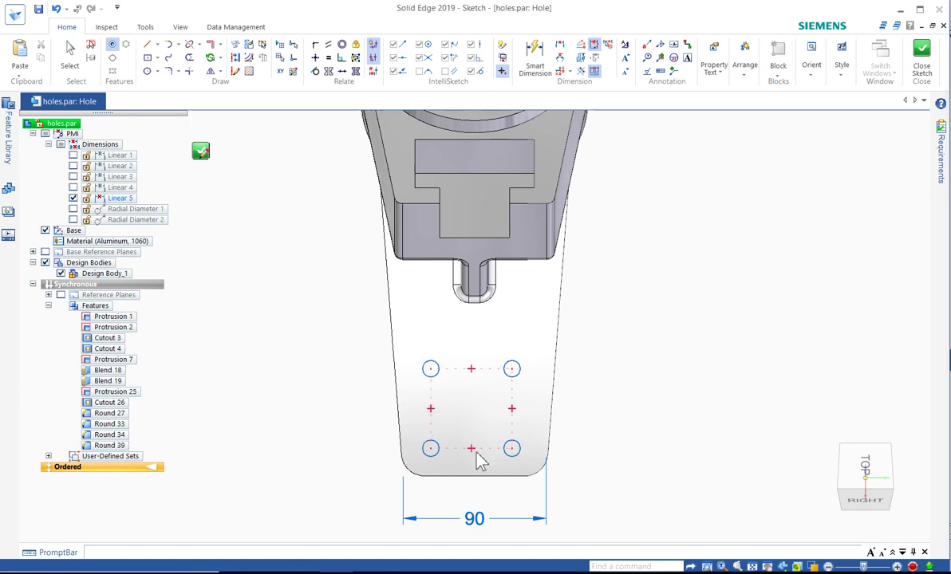
Dimension the lower hole row's distance from the plate's end edge and set it to 20 mm.
{"action": "left_click", "coordinate": [512, 450]}
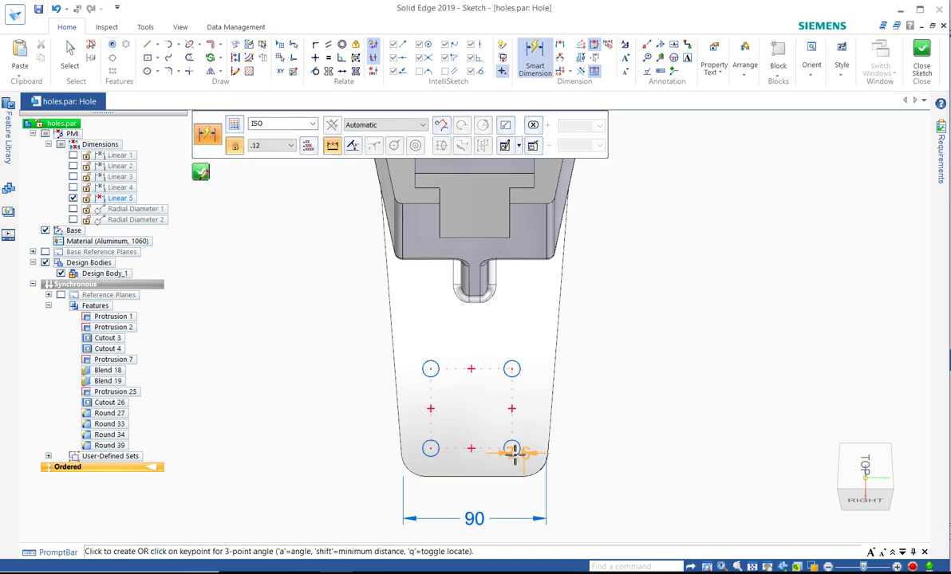
{"action": "left_click", "coordinate": [582, 454]}
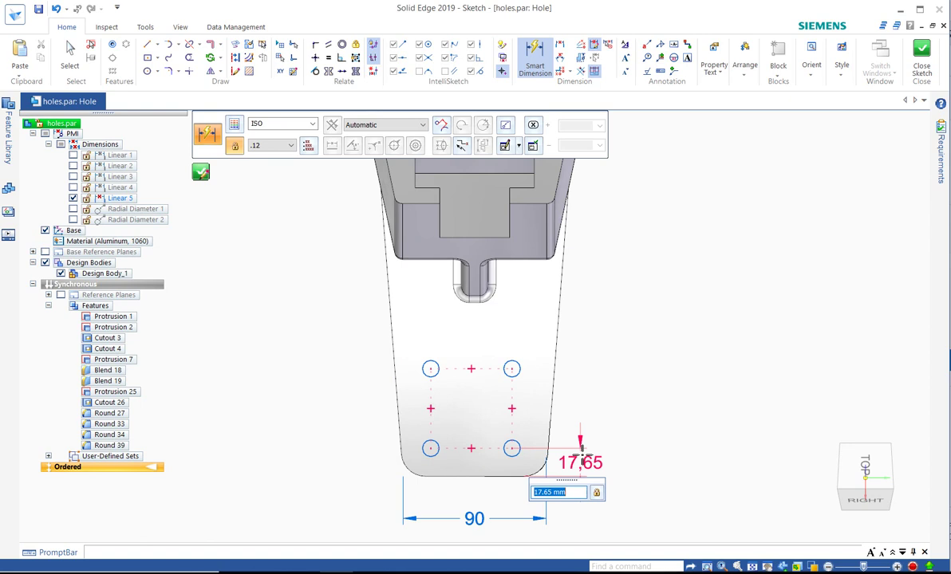
{"action": "type", "text": "20"}
{"action": "key", "text": "Return"}
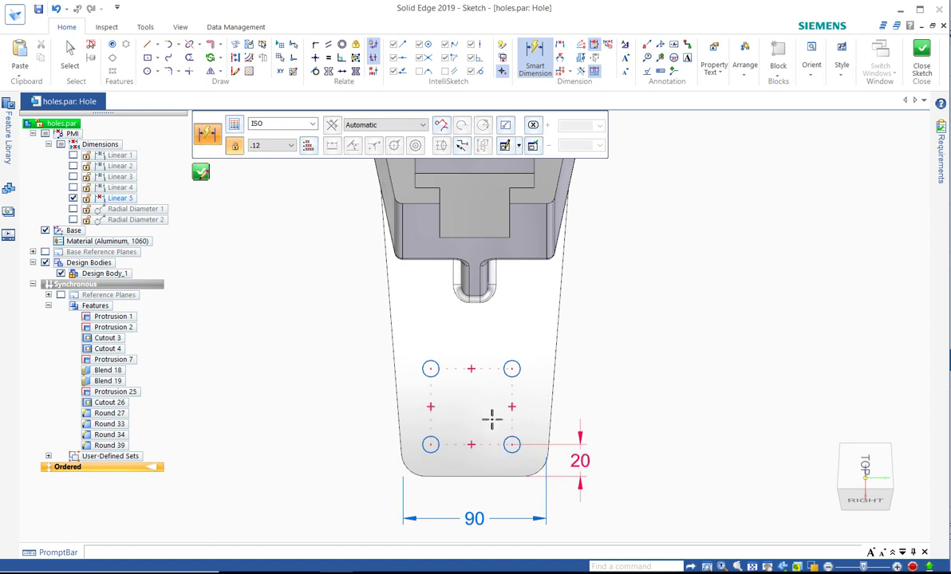
Dimension the vertical spacing between the two hole rows and set it to 50 mm.
{"action": "left_click", "coordinate": [511, 443]}
{"action": "left_click", "coordinate": [512, 369]}
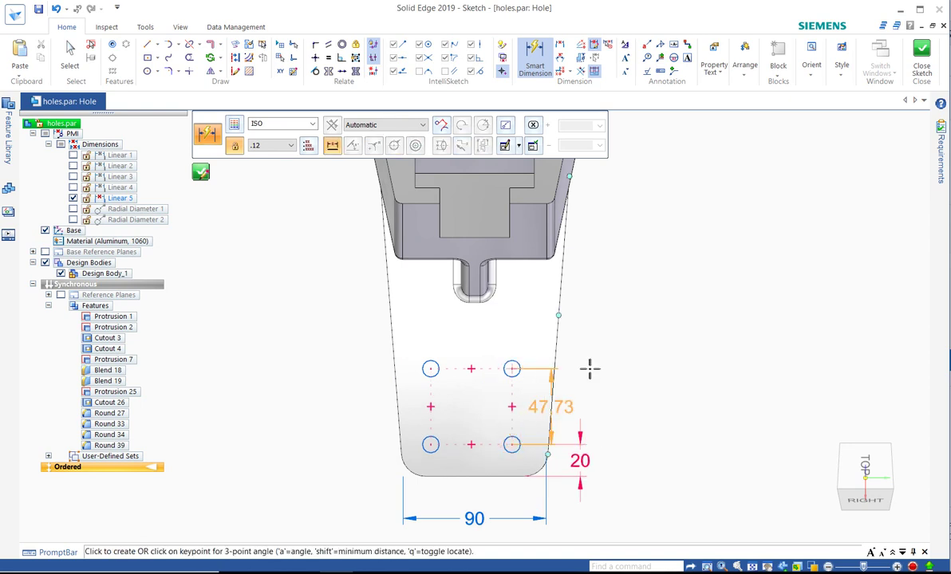
{"action": "left_click", "coordinate": [618, 367]}
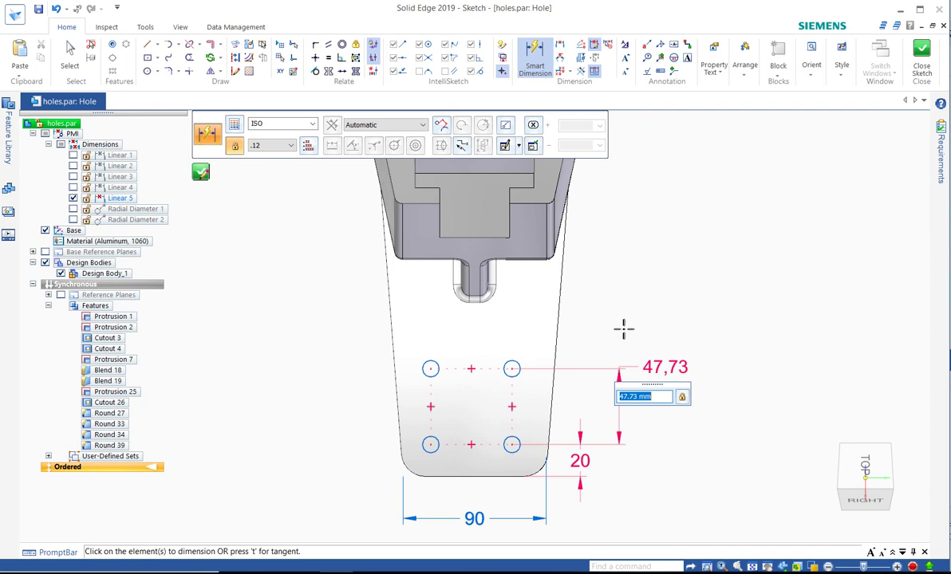
{"action": "type", "text": "50"}
{"action": "key", "text": "Return"}
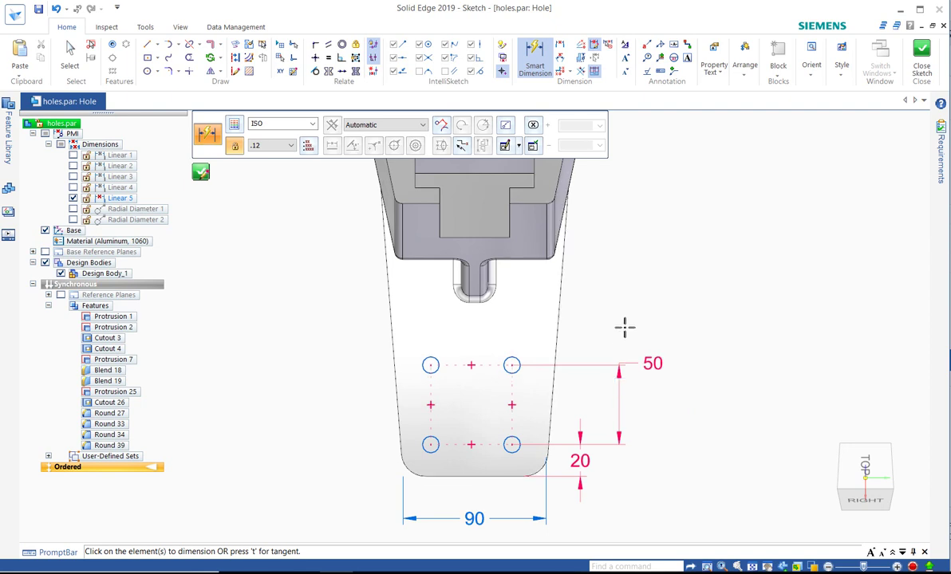
Draw a horizontal construction line joining the centres of the two lower holes.
{"action": "left_click", "coordinate": [148, 45]}
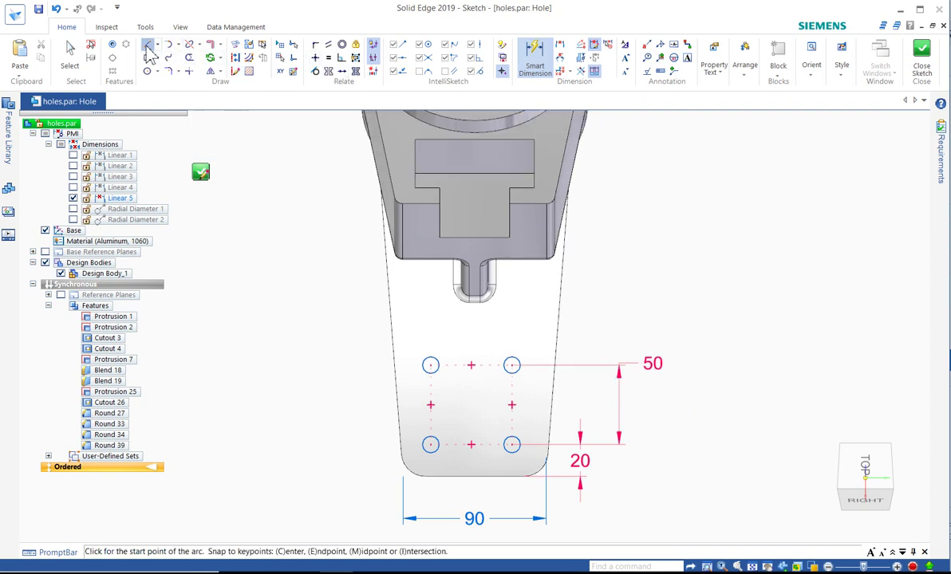
{"action": "left_click", "coordinate": [235, 71]}
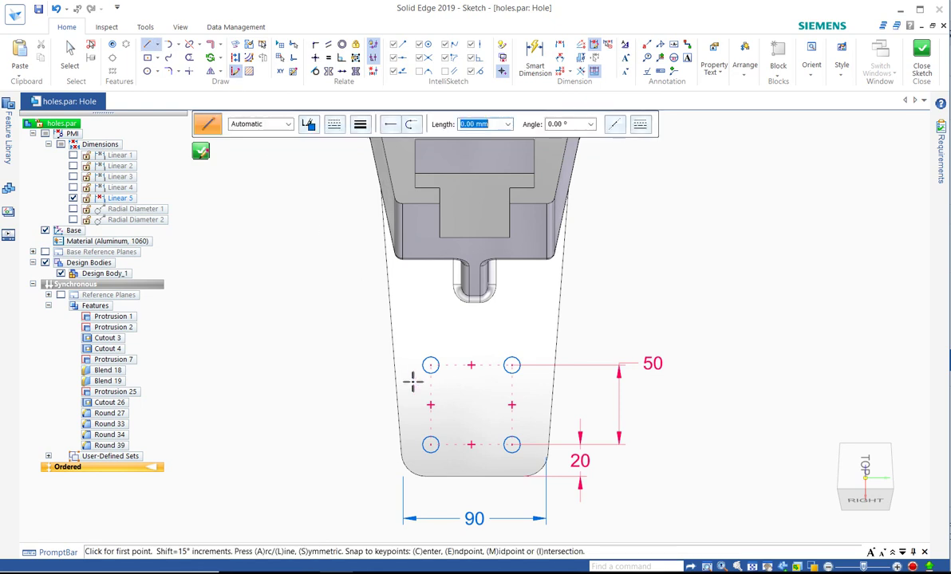
{"action": "left_click", "coordinate": [511, 444]}
{"action": "left_click", "coordinate": [430, 444]}
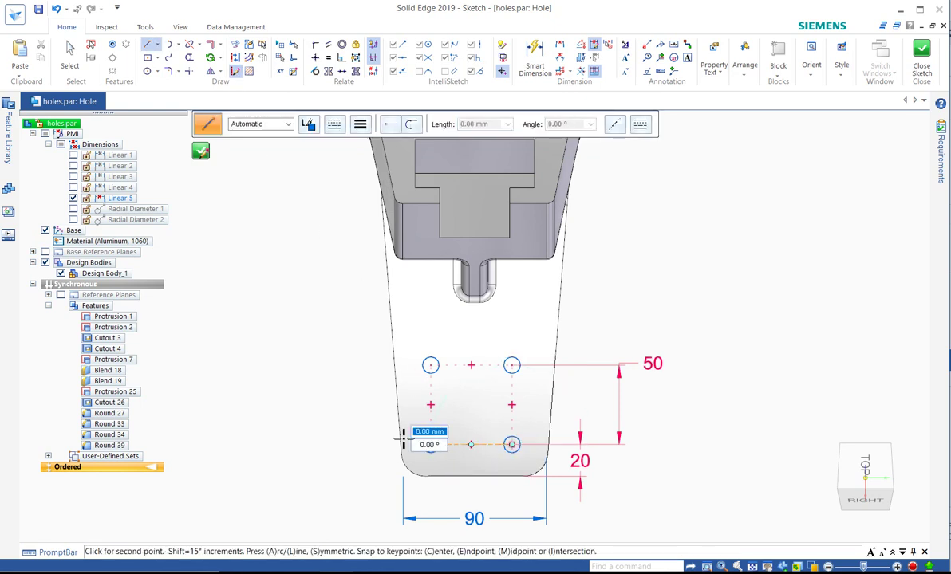
{"action": "key", "text": "Escape"}
{"action": "key", "text": "Escape"}
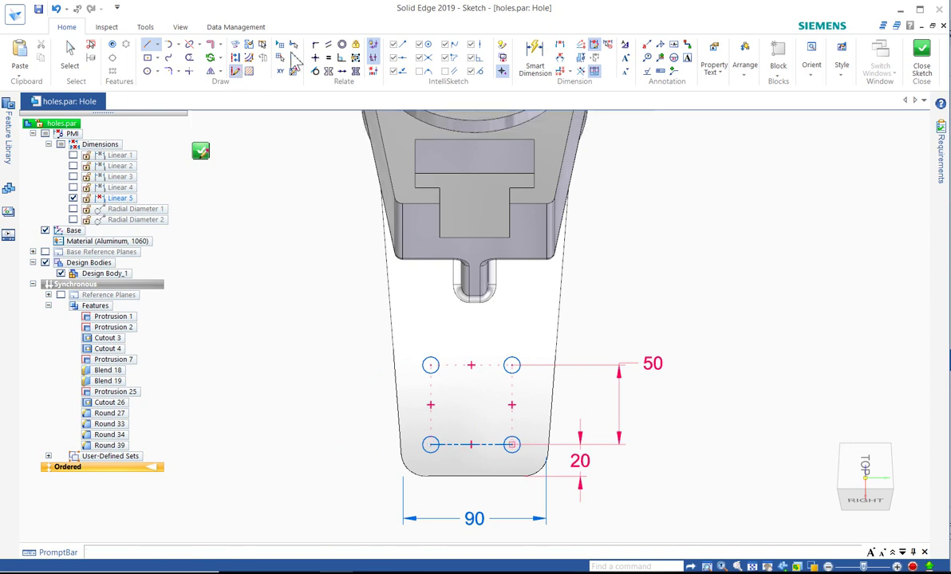
Align the construction line's midpoint vertically with the midpoint of the plate's end edge.
{"action": "key", "text": "l"}
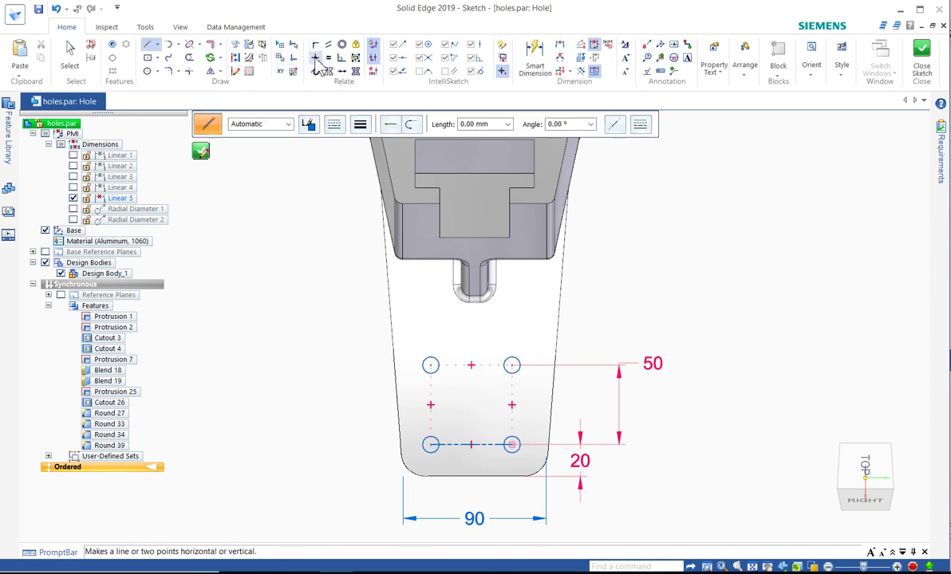
{"action": "left_click", "coordinate": [316, 59]}
{"action": "left_click", "coordinate": [471, 444]}
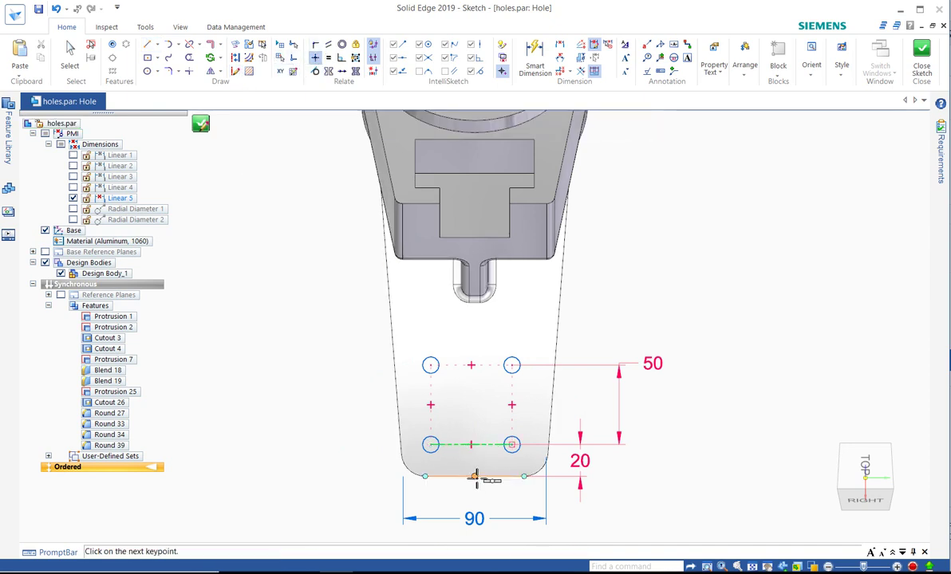
{"action": "left_click", "coordinate": [474, 476]}
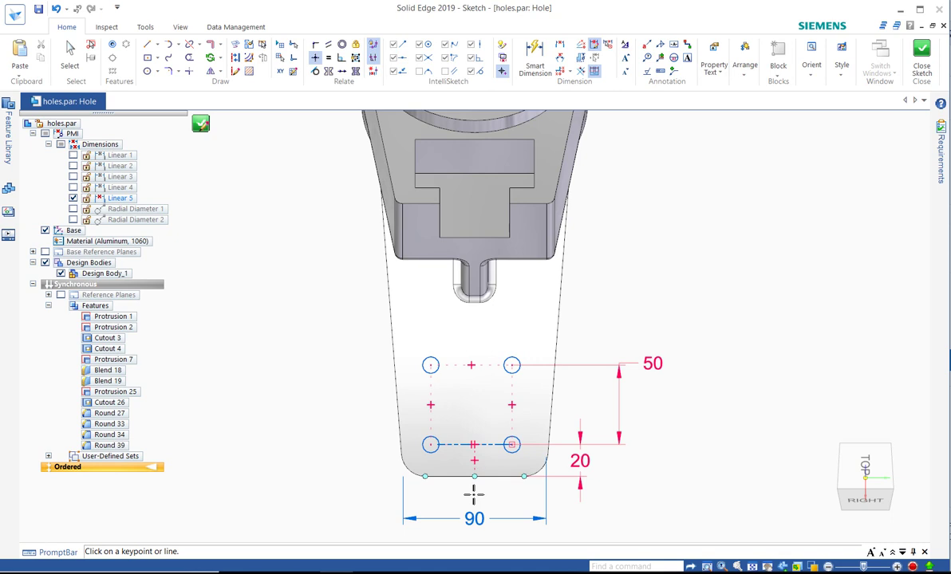
Connect the construction line's left endpoint to the lower-left hole centre and check the line's connections.
{"action": "left_click", "coordinate": [315, 45]}
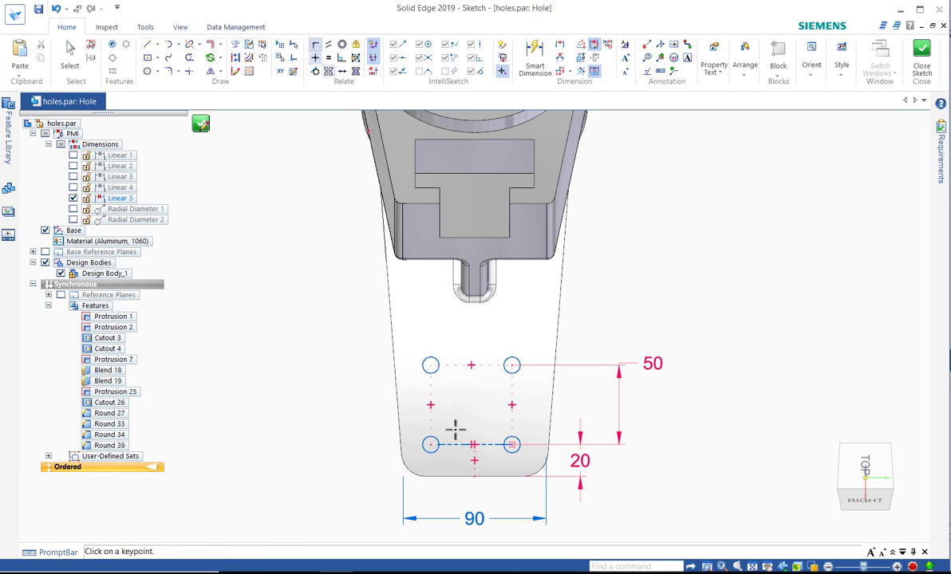
{"action": "left_click", "coordinate": [432, 445]}
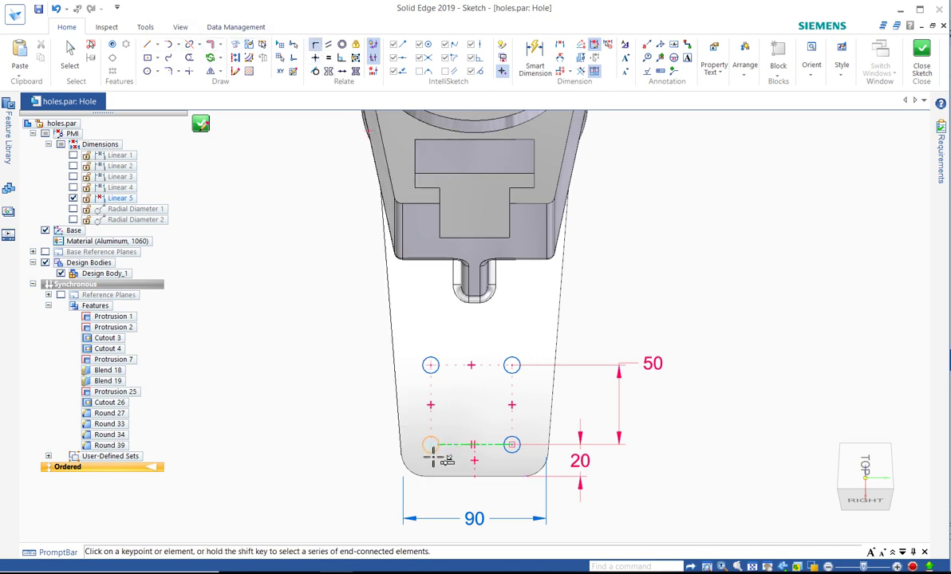
{"action": "left_click", "coordinate": [431, 445]}
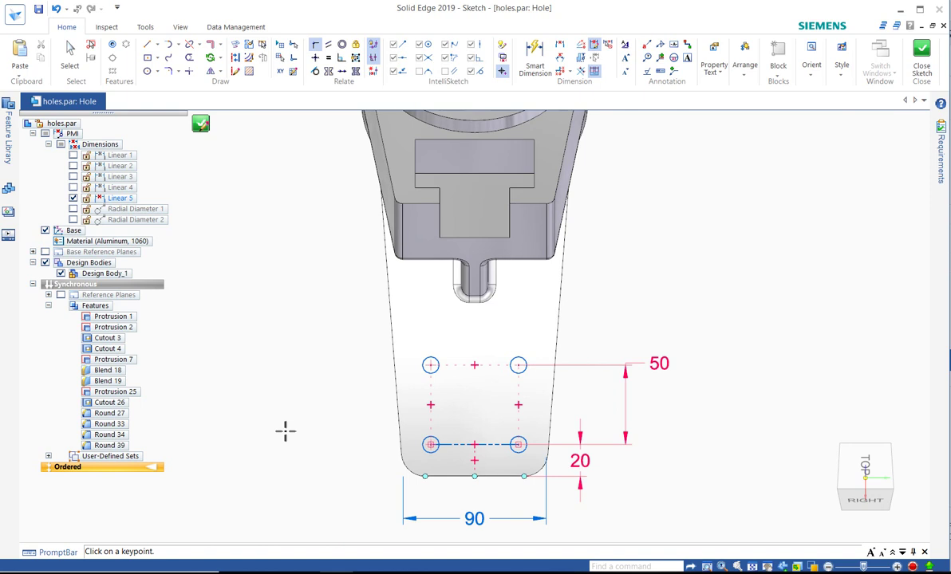
{"action": "key", "text": "Escape"}
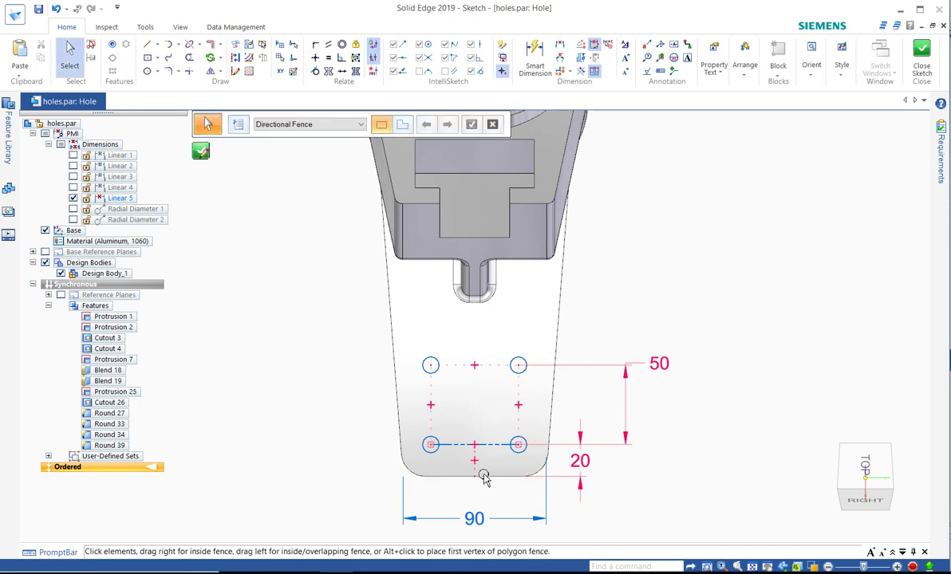
{"action": "scroll", "coordinate": [477, 476], "scroll_direction": "up", "scroll_amount": 3}
{"action": "scroll", "coordinate": [477, 479], "scroll_direction": "up", "scroll_amount": 1}
{"action": "left_click", "coordinate": [427, 387]}
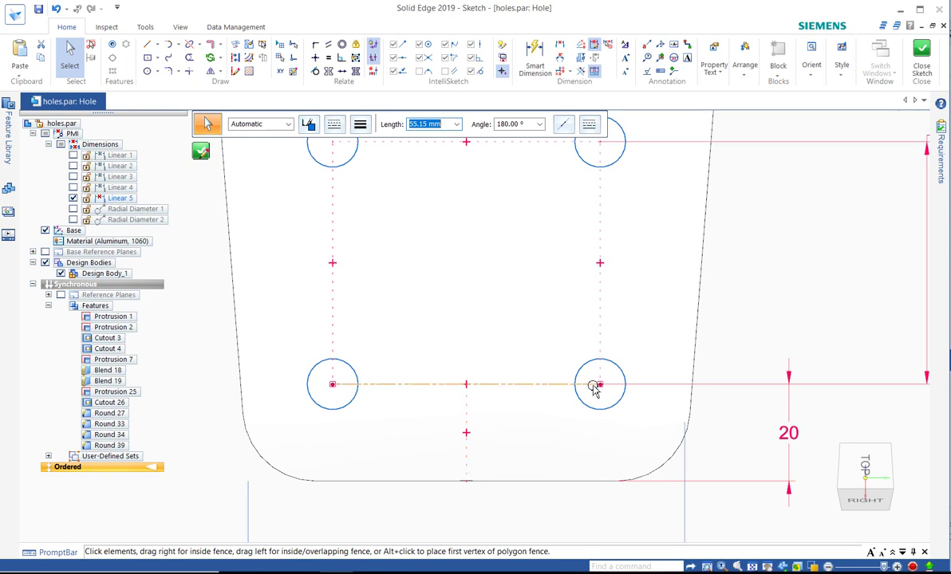
{"action": "scroll", "coordinate": [434, 449], "scroll_direction": "down", "scroll_amount": 4}
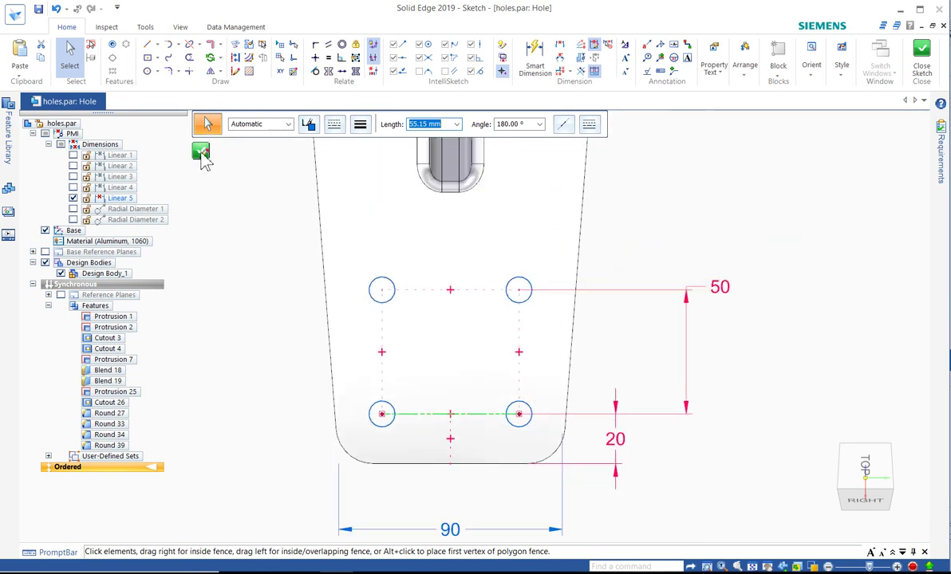
Close the sketch, apply the saved 1/2 Countersink setting to the holes and finish the Hole feature.
{"action": "left_click", "coordinate": [201, 153]}
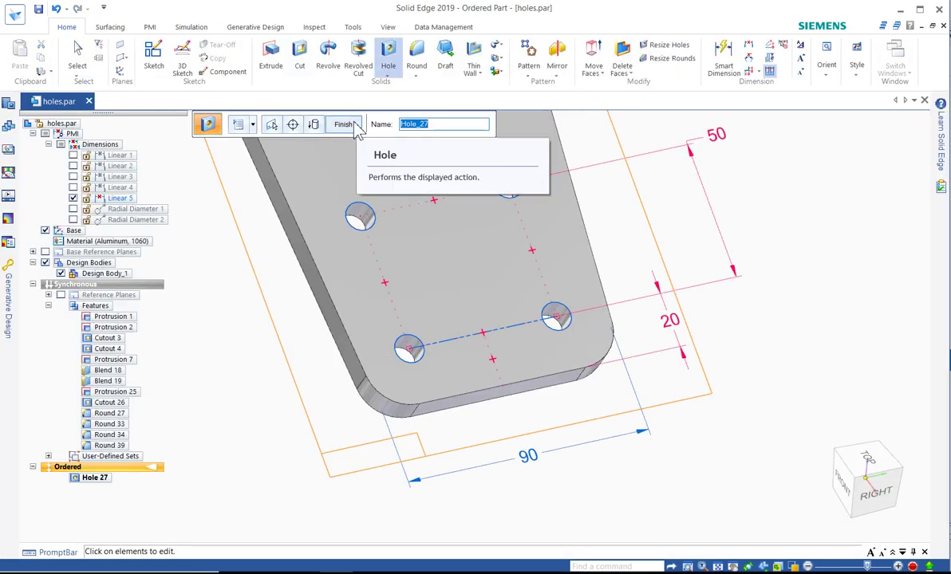
{"action": "left_click", "coordinate": [252, 124]}
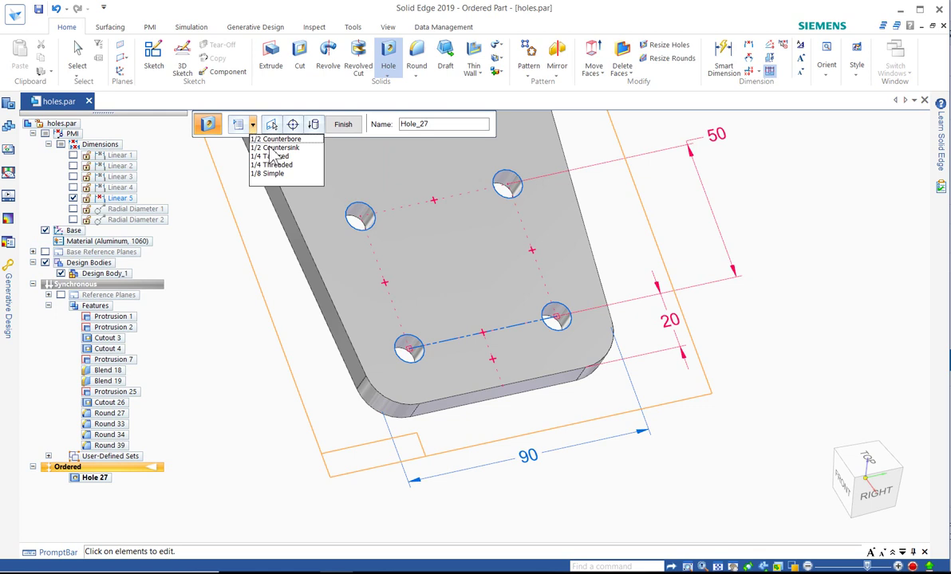
{"action": "left_click", "coordinate": [271, 148]}
{"action": "left_click", "coordinate": [345, 125]}
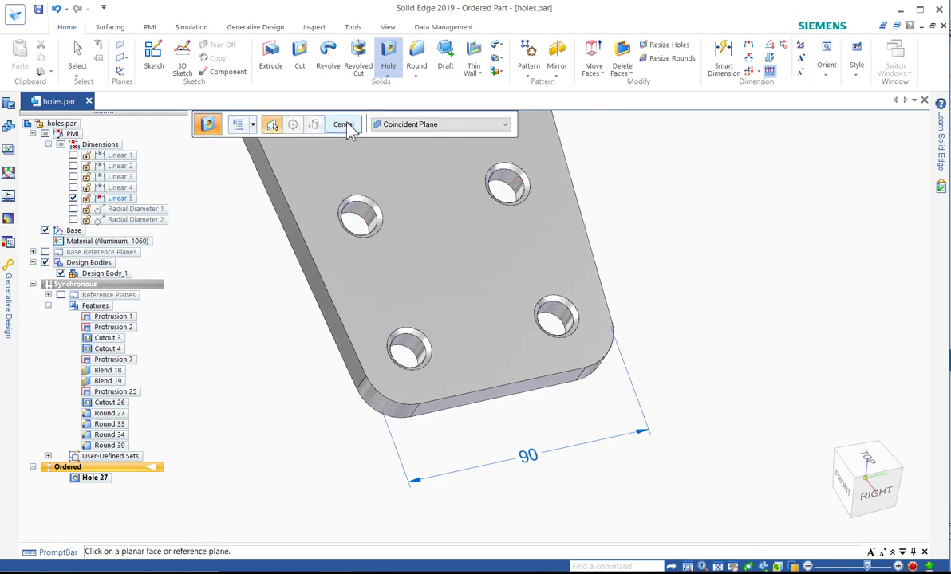
{"action": "scroll", "coordinate": [668, 270], "scroll_direction": "down", "scroll_amount": 3}
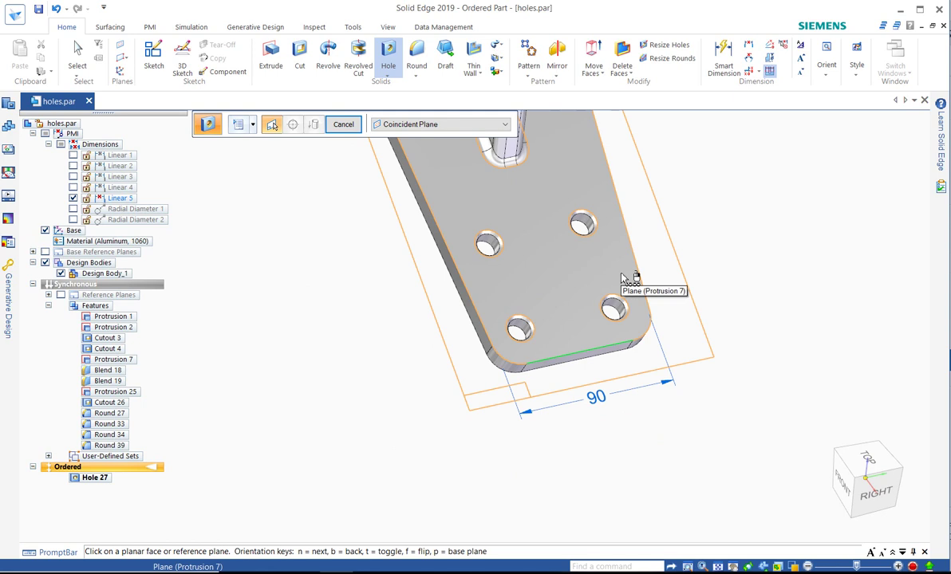
{"action": "scroll", "coordinate": [375, 427], "scroll_direction": "down", "scroll_amount": 2}
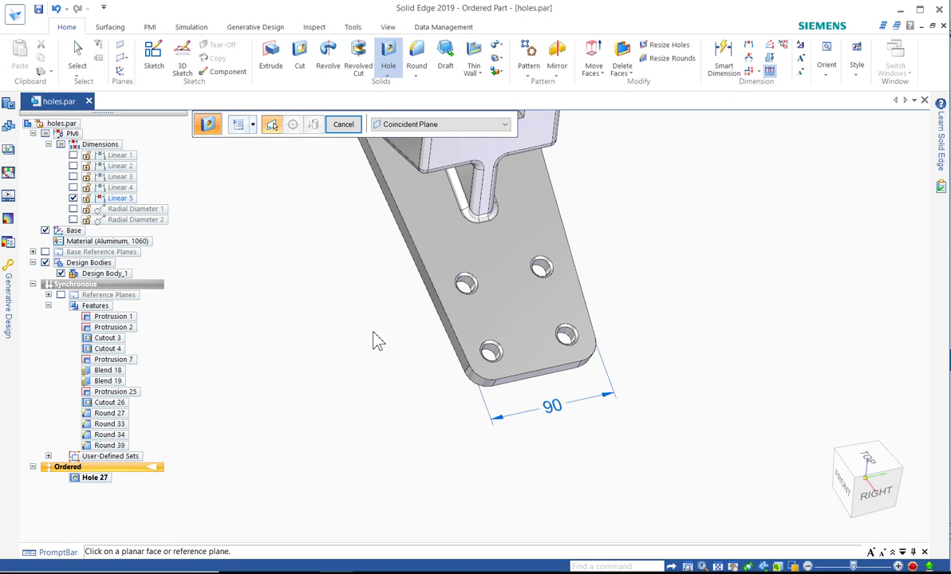
{"action": "key", "text": "Escape"}
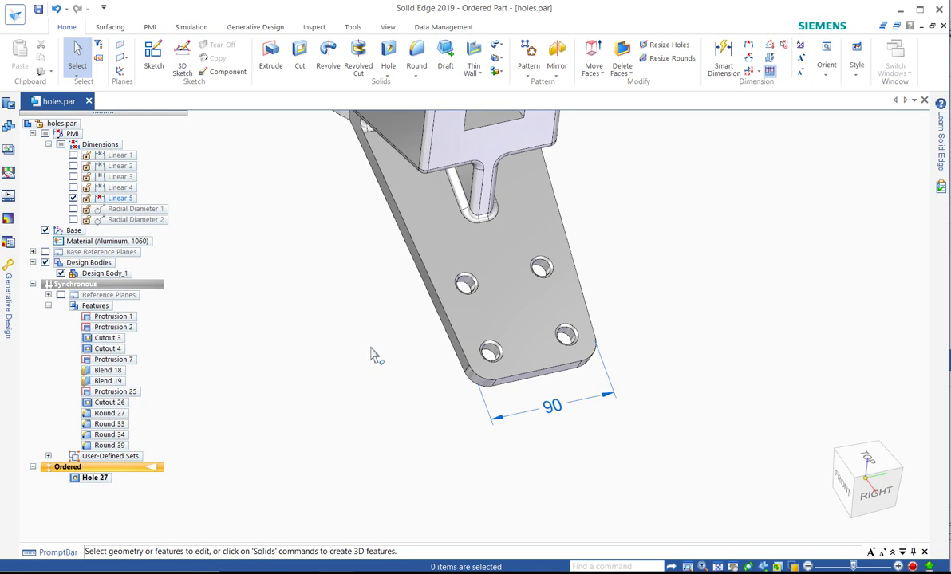
Move the ordered Hole 27 feature to synchronous, then switch to the synchronous environment and expand the feature's individual holes.
{"action": "left_click", "coordinate": [85, 488]}
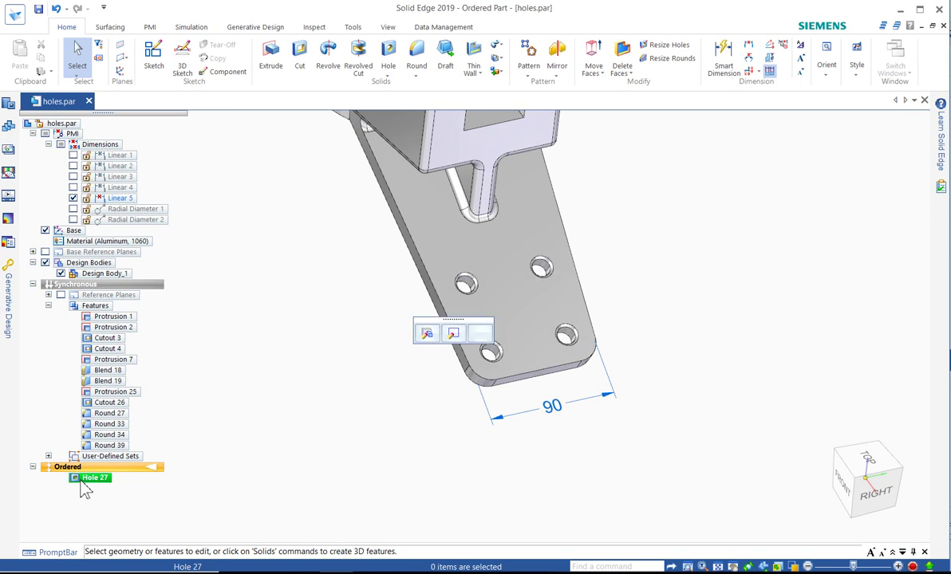
{"action": "right_click", "coordinate": [86, 488]}
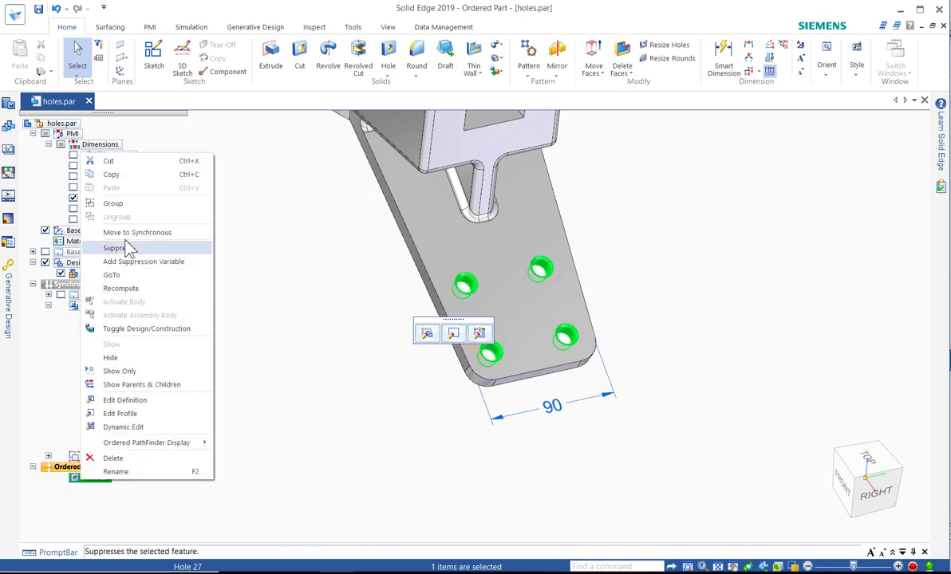
{"action": "left_click", "coordinate": [120, 248]}
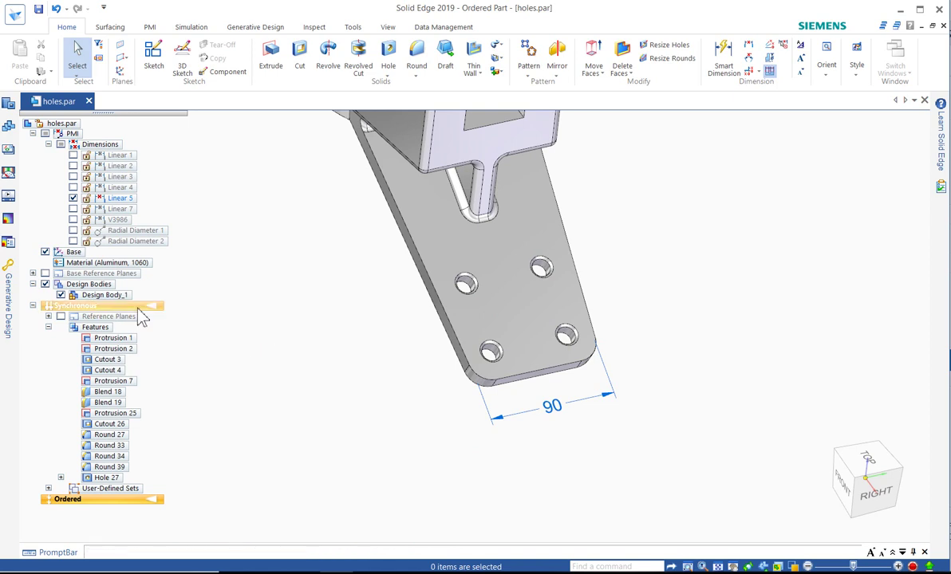
{"action": "double_click", "coordinate": [138, 308]}
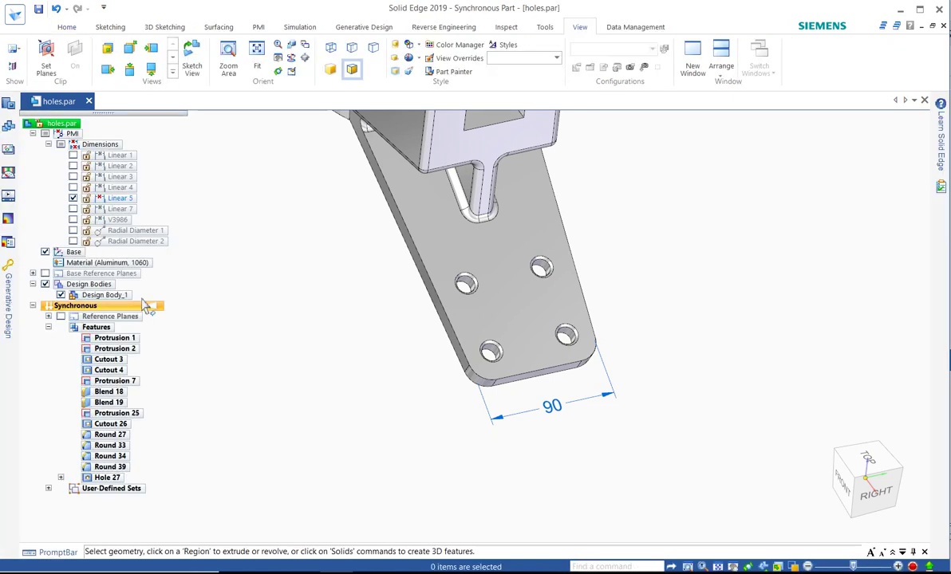
{"action": "left_click", "coordinate": [60, 477]}
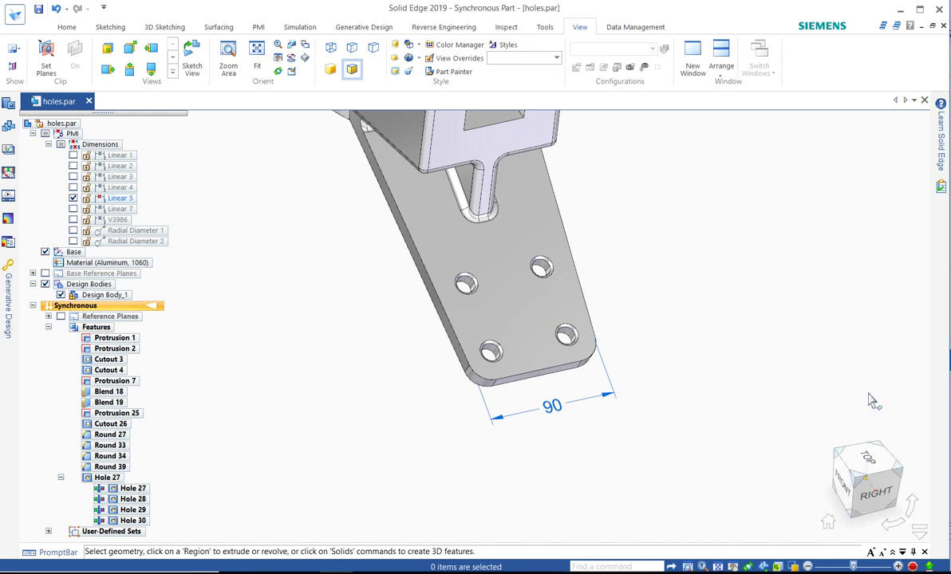
{"action": "left_click", "coordinate": [913, 566]}
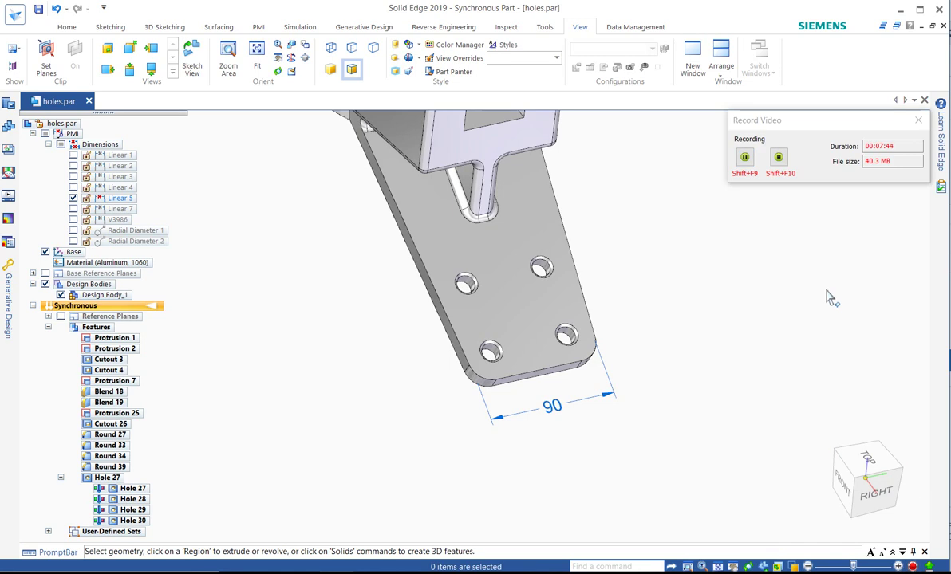
{"action": "left_click", "coordinate": [778, 158]}
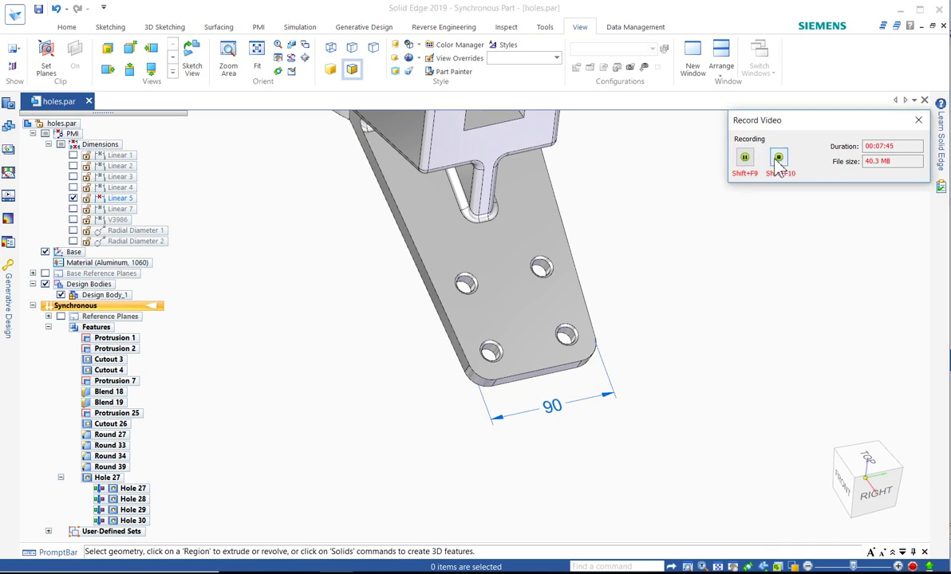